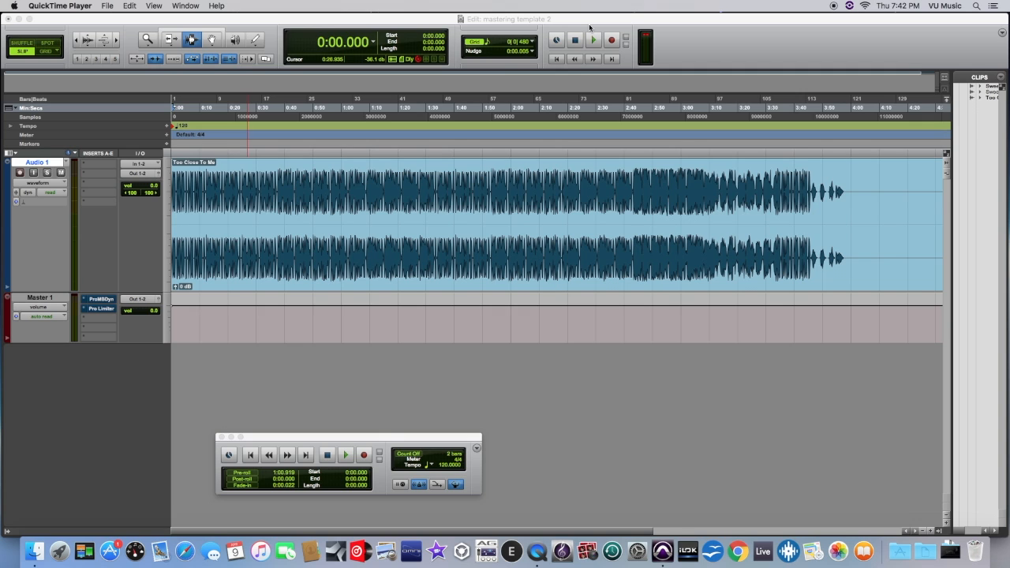
Audition the Too Close To Me track from the beginning, from about 0:38 and from about 1:10
left_click(561, 62)
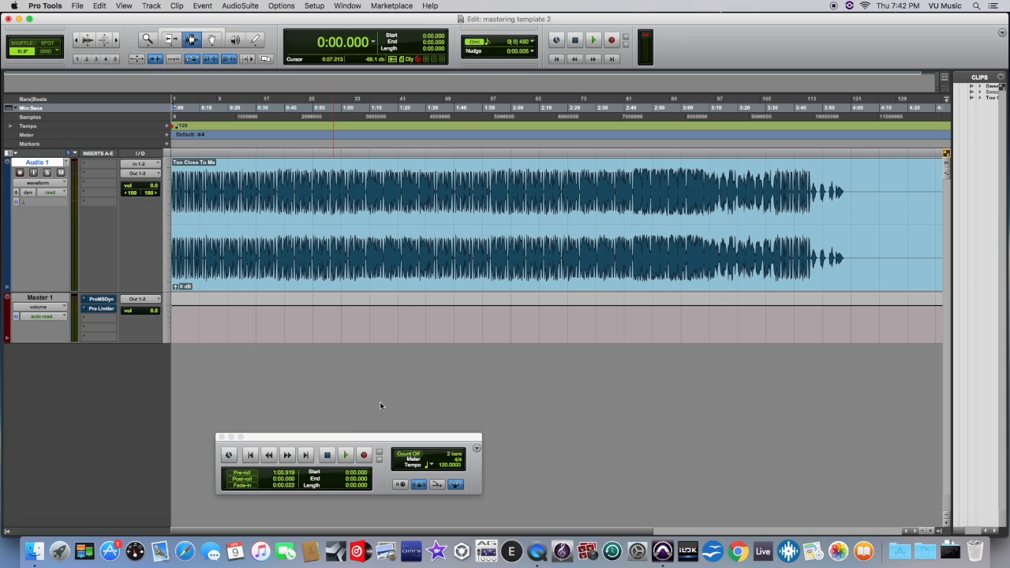
key("space")
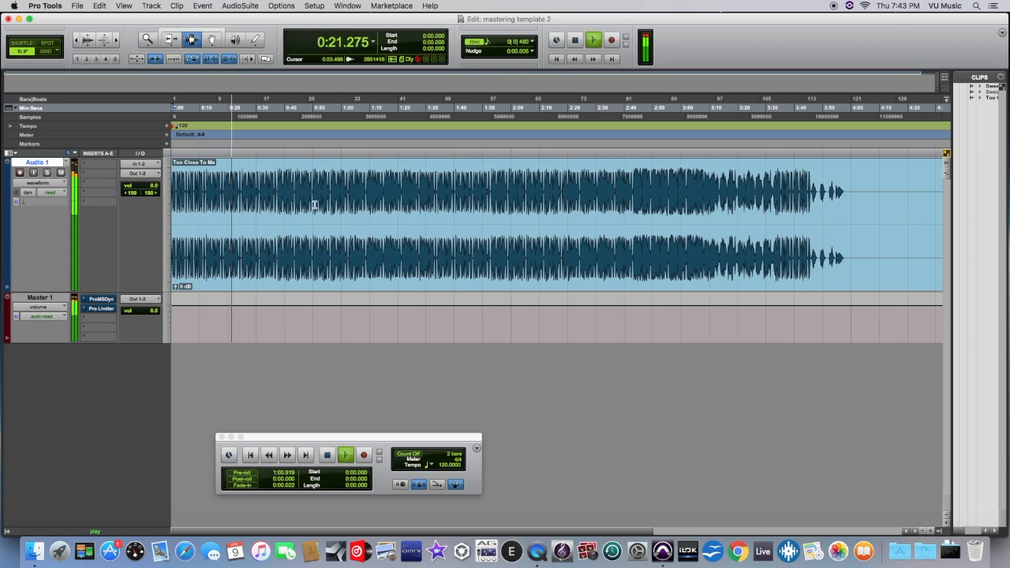
key("space")
left_click(277, 182)
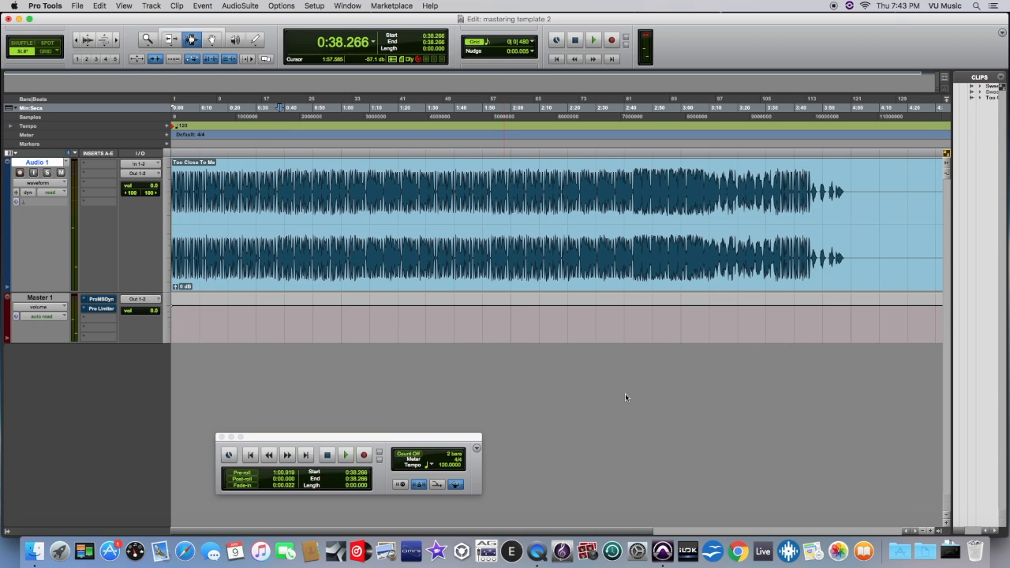
key("space")
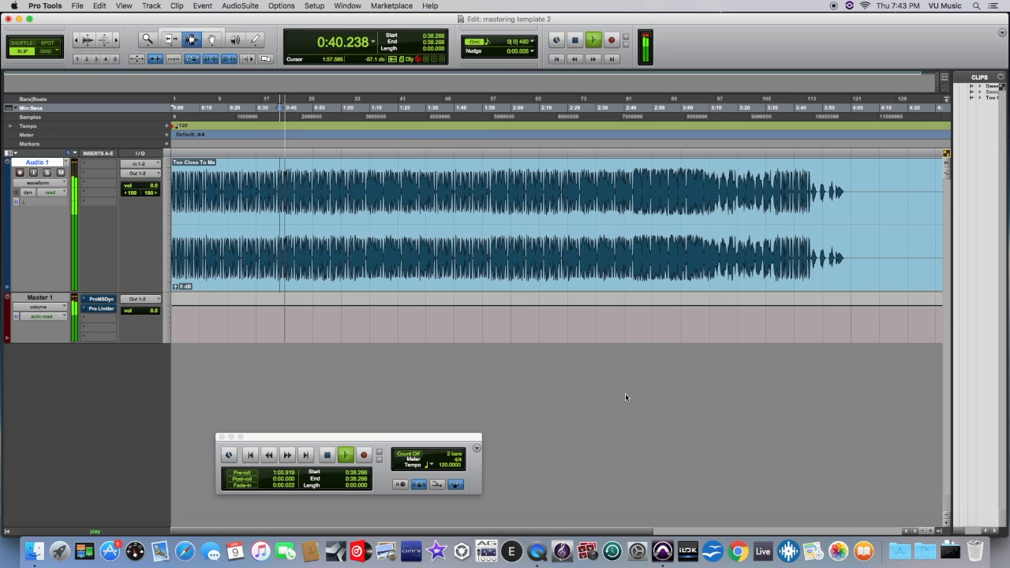
key("space")
left_click(368, 200)
key("space")
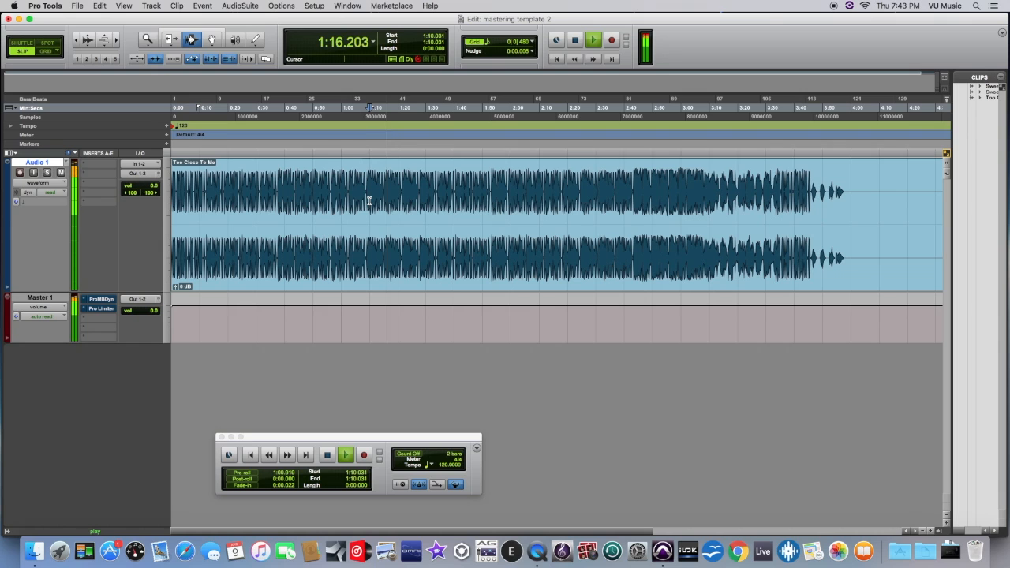
key("space")
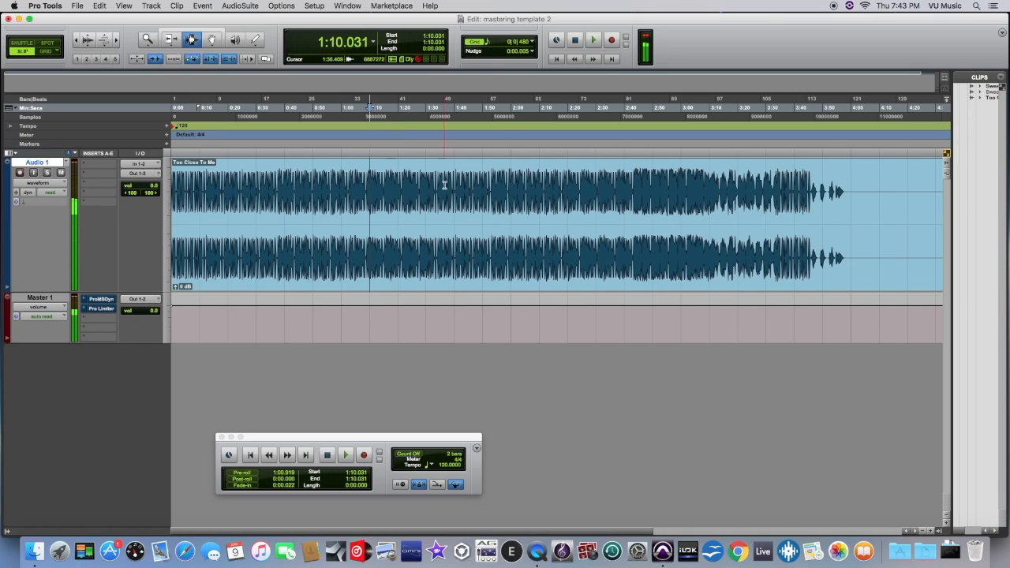
Audition the middle of the song from about 1:33, 1:54 and 2:24
left_click(436, 187)
key("space")
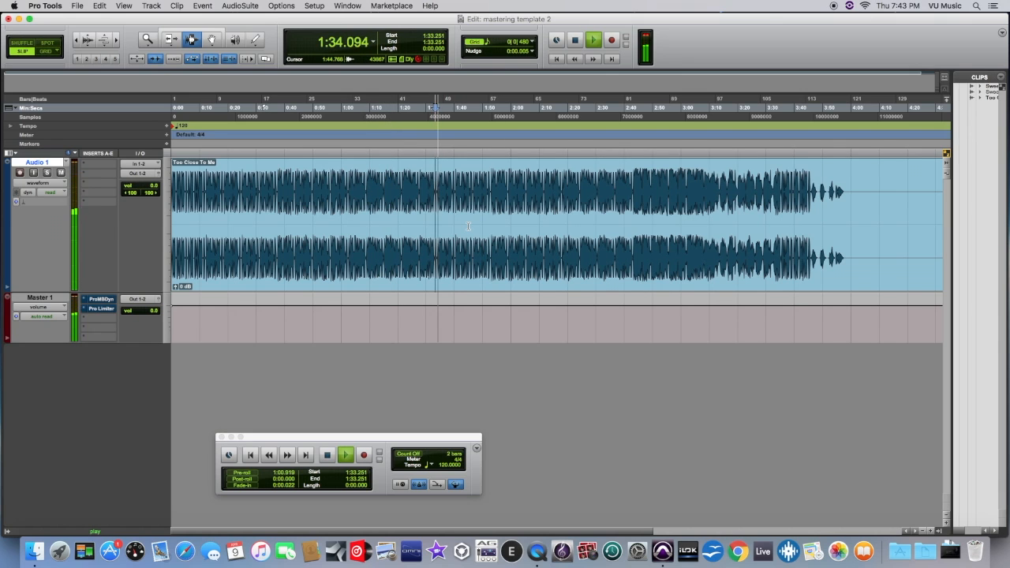
key("space")
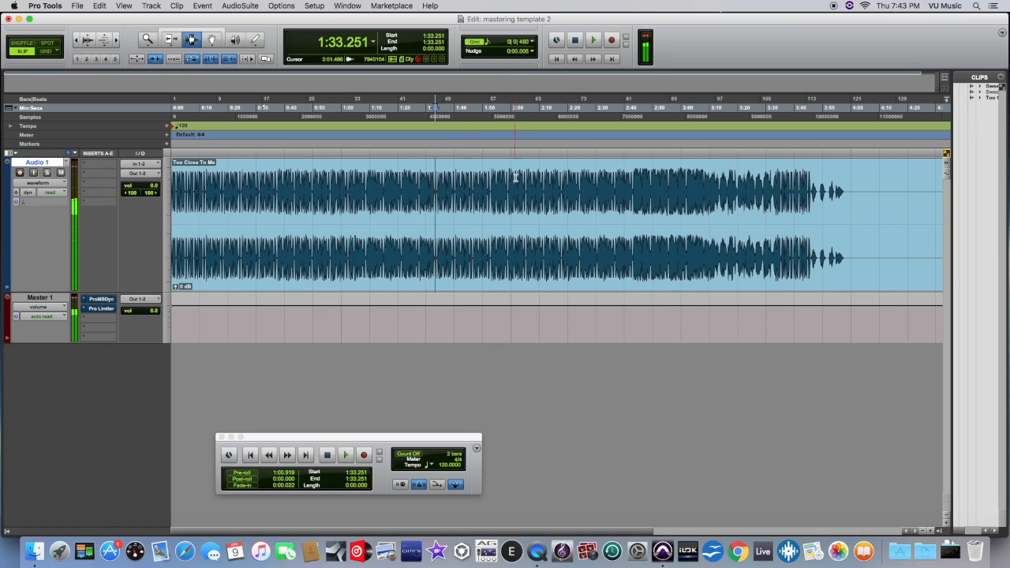
left_click(495, 187)
key("space")
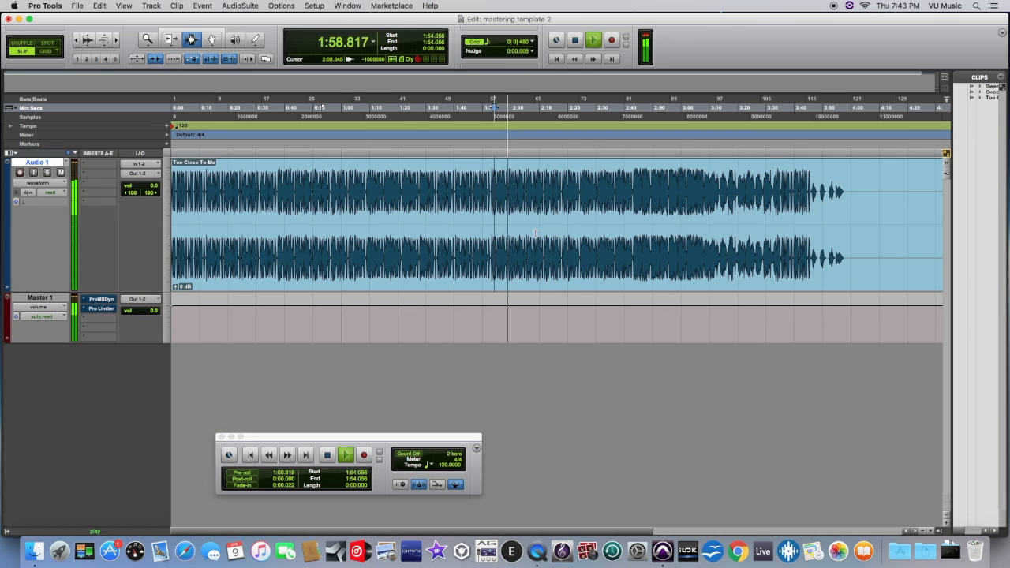
key("space")
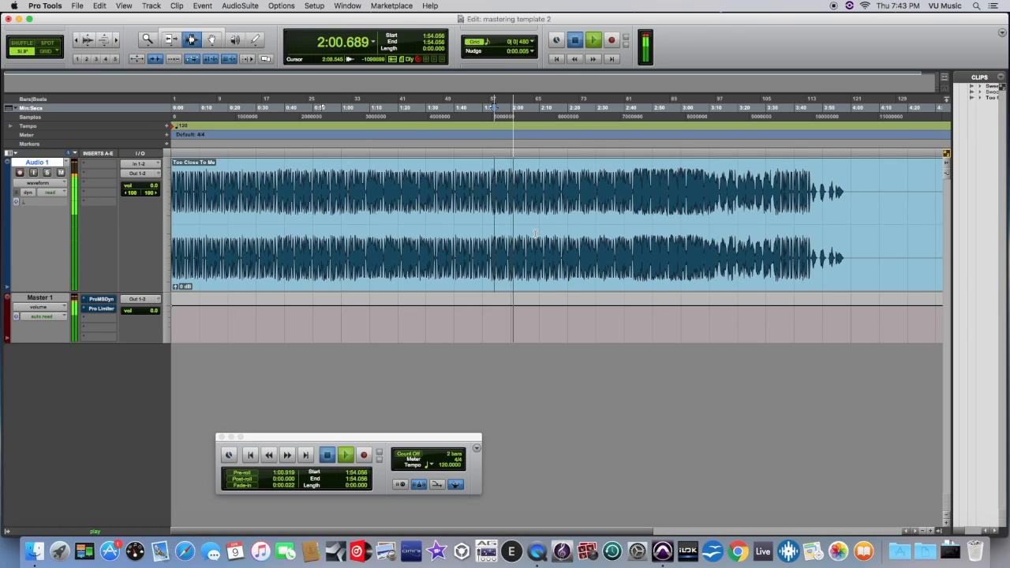
left_click(581, 193)
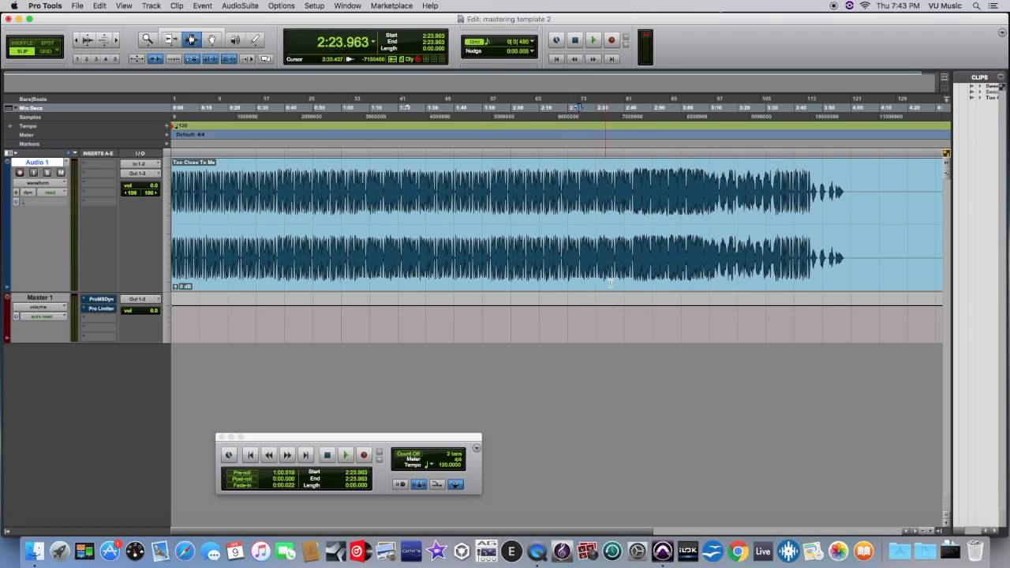
key("space")
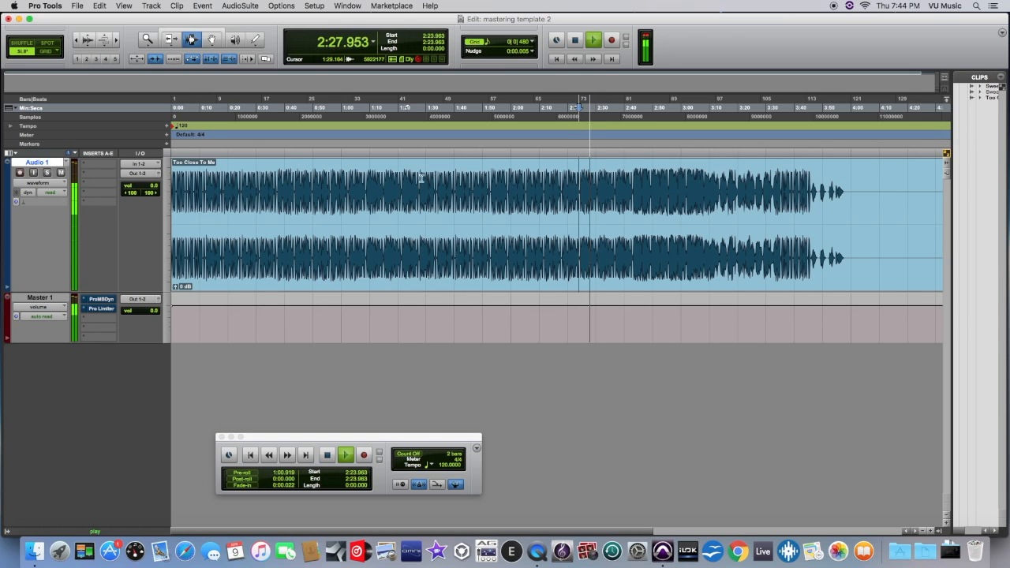
key("space")
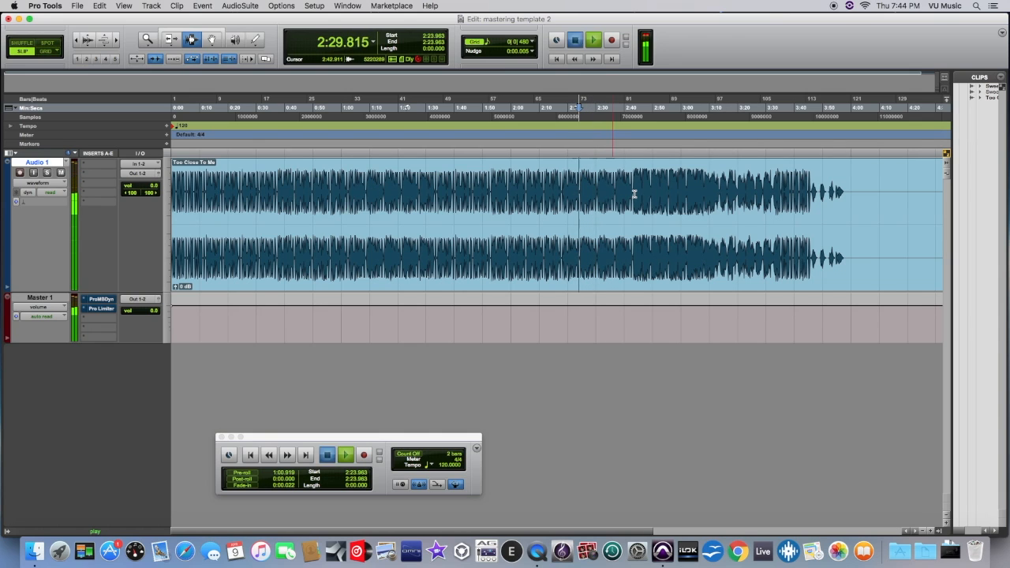
Audition the louder section from about 2:43 and the breakdown from about 3:14
left_click(634, 193)
key("space")
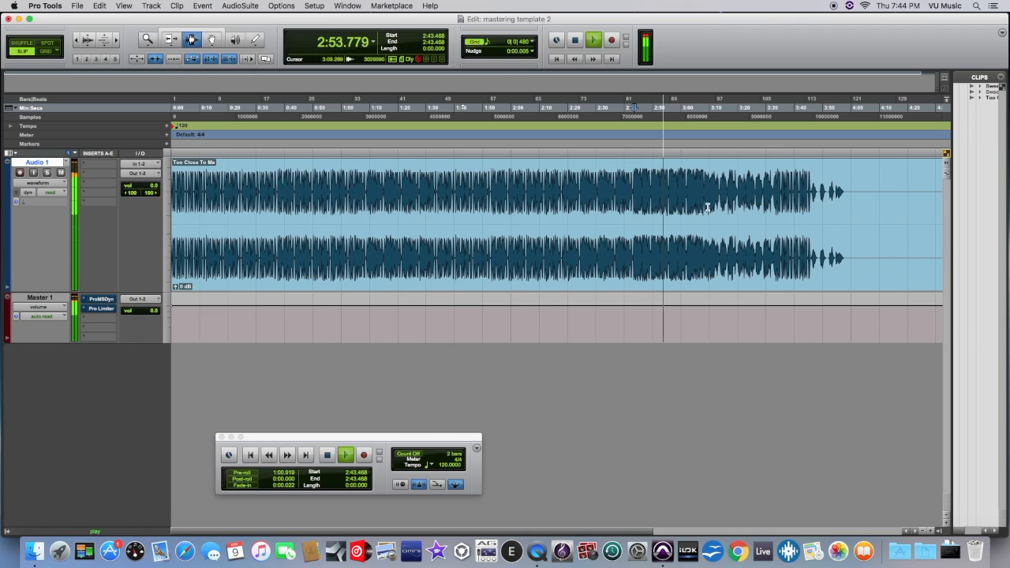
key("space")
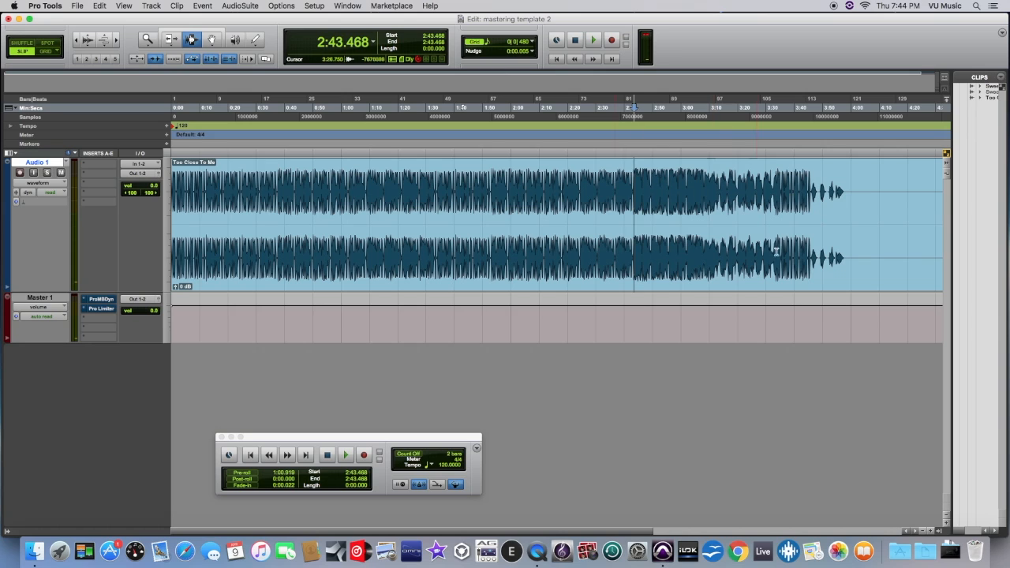
left_click(722, 195)
key("space")
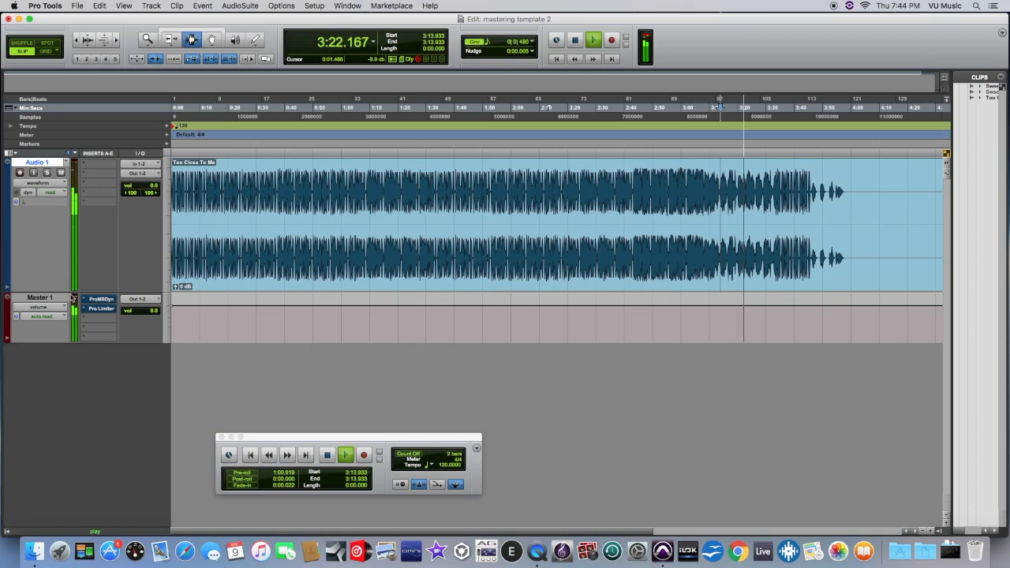
Audition the ending from about 3:32 and 3:46, and return the playhead to the start of the session
left_click(773, 194)
key("space")
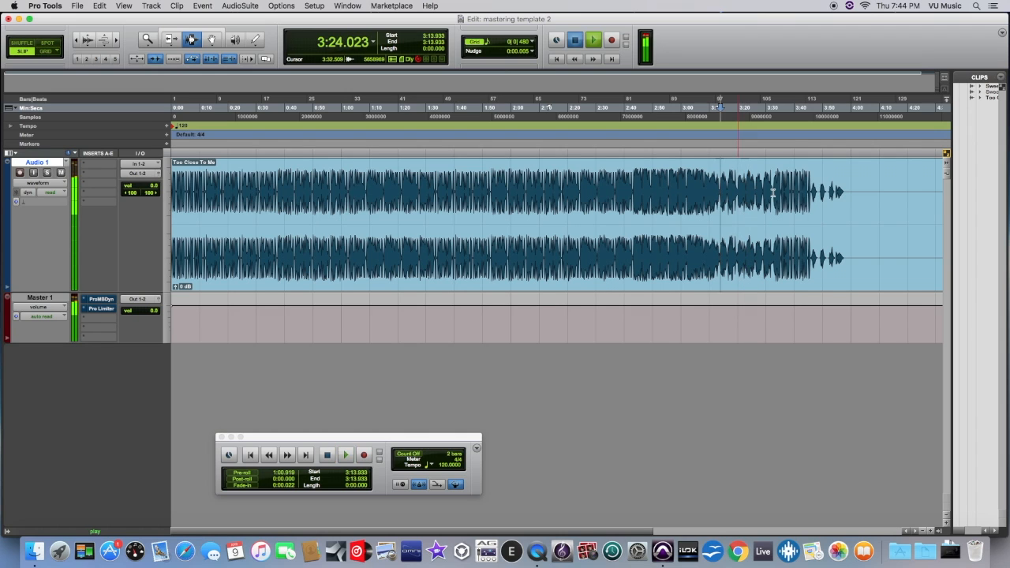
key("space")
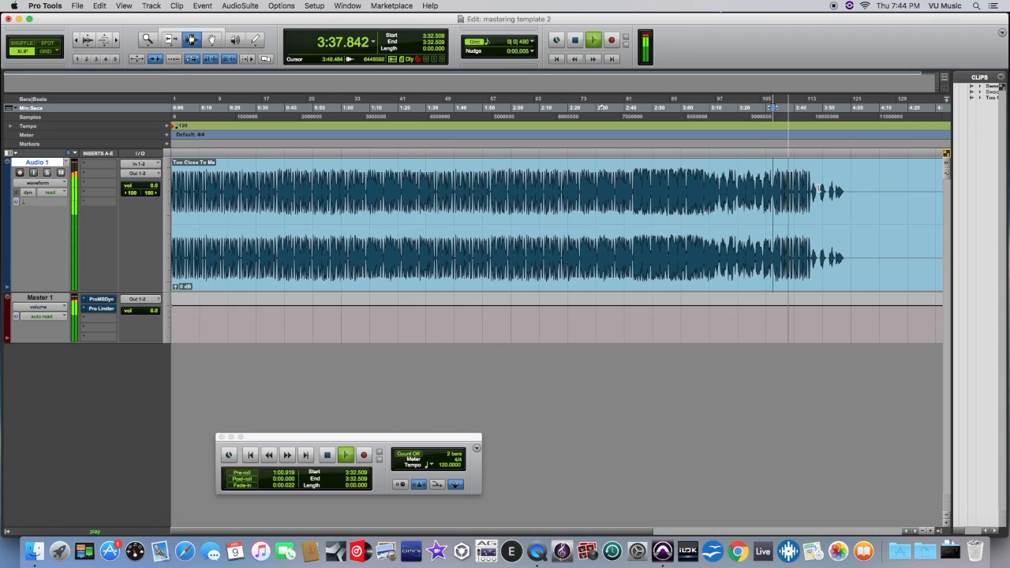
key("space")
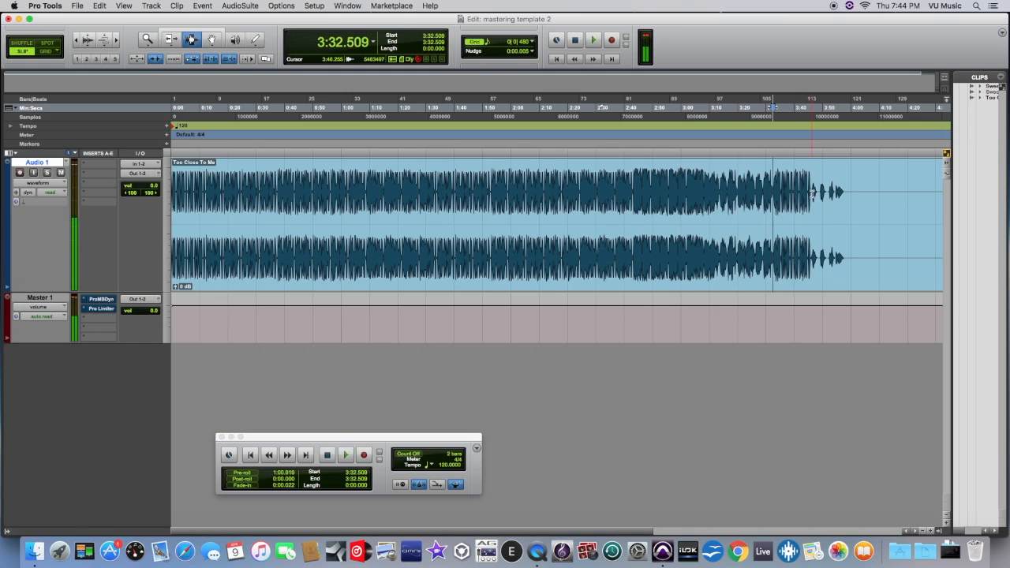
left_click(813, 192)
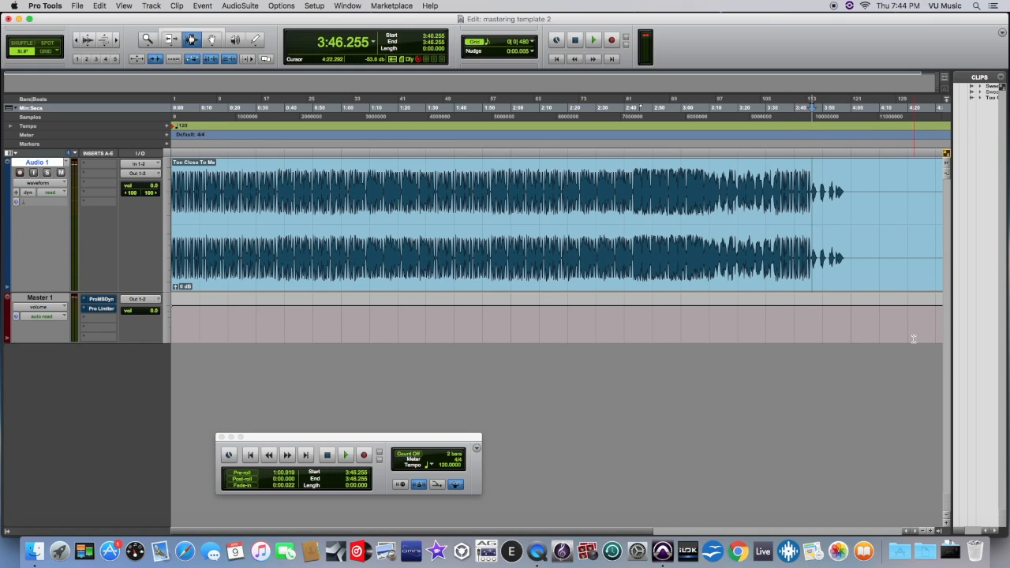
key("space")
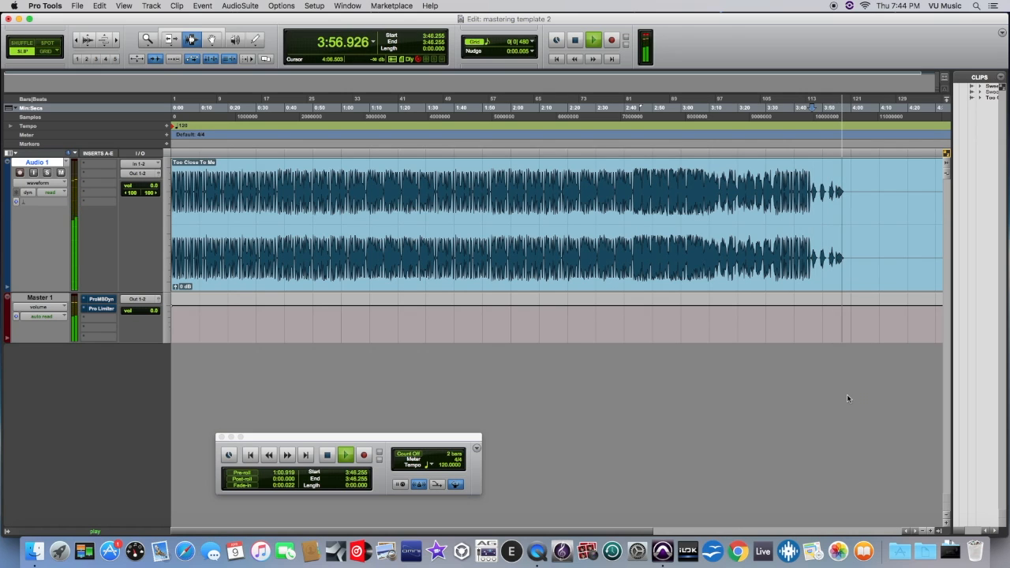
key("space")
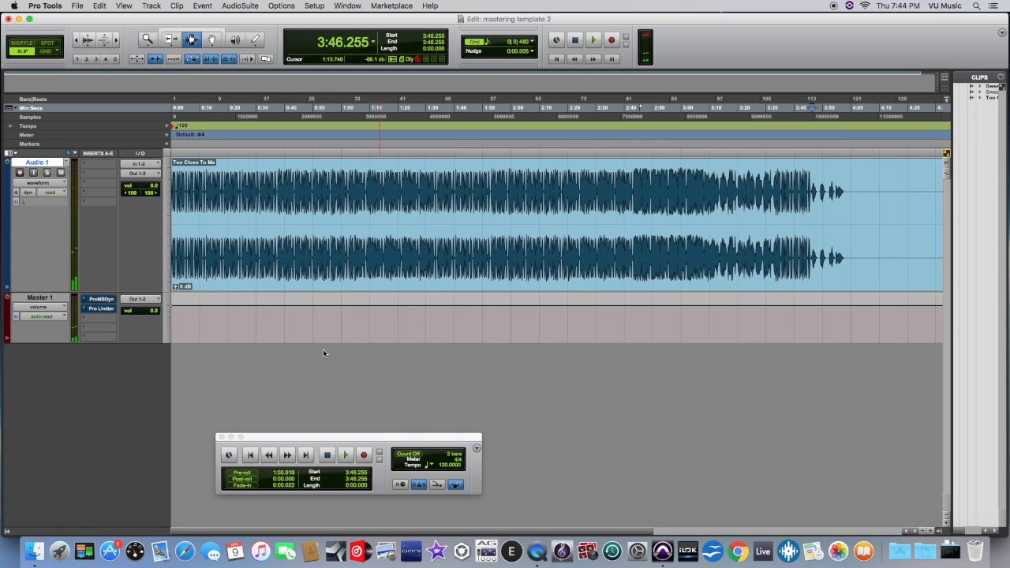
left_click(557, 59)
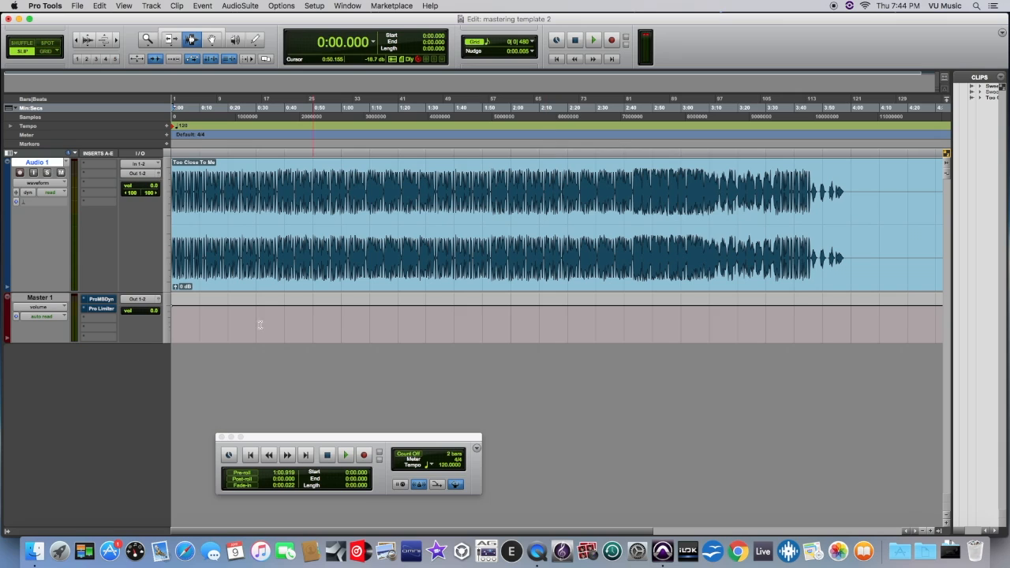
Open the Pro Limiter on the Master 1 track and play the selected audio from about 0:37 to 1:03
left_click(100, 308)
left_click_drag(387, 80, 688, 95)
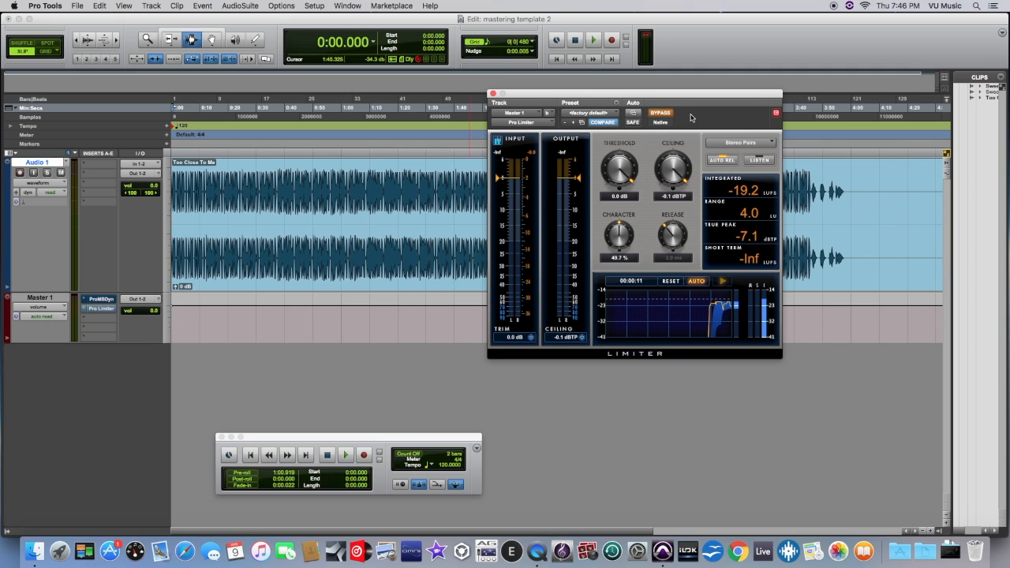
left_click(275, 174)
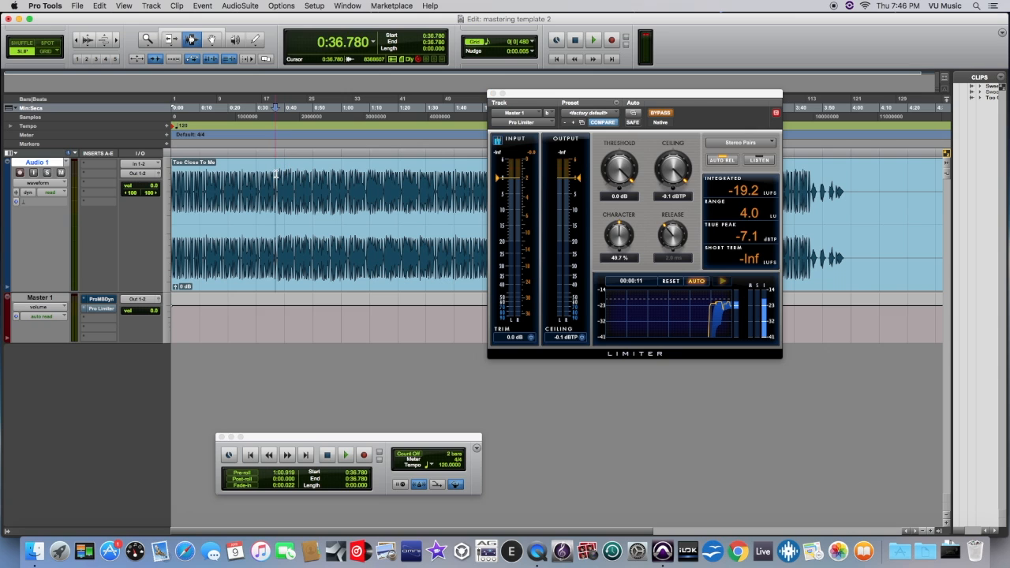
left_click_drag(275, 174, 348, 178)
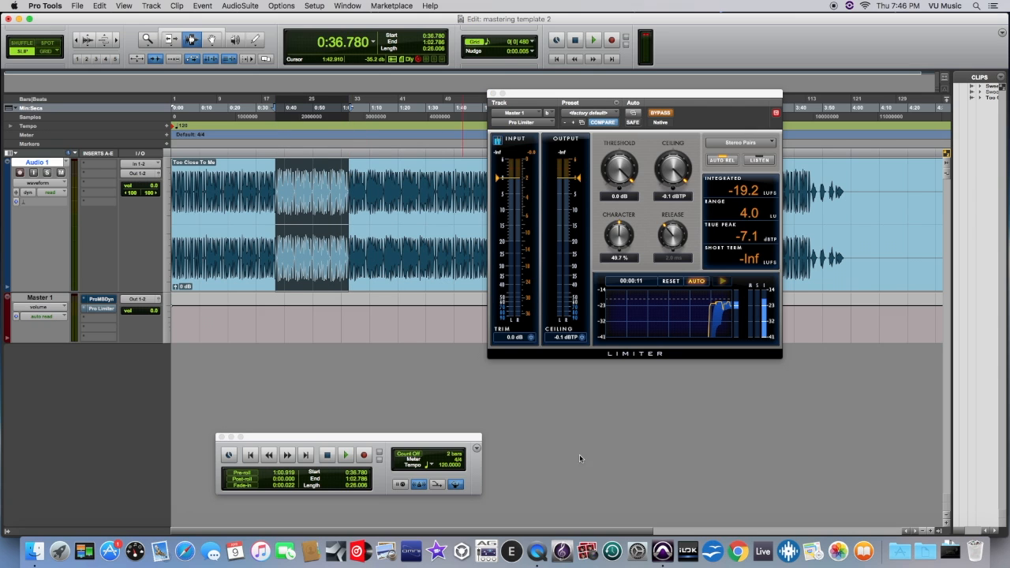
key("space")
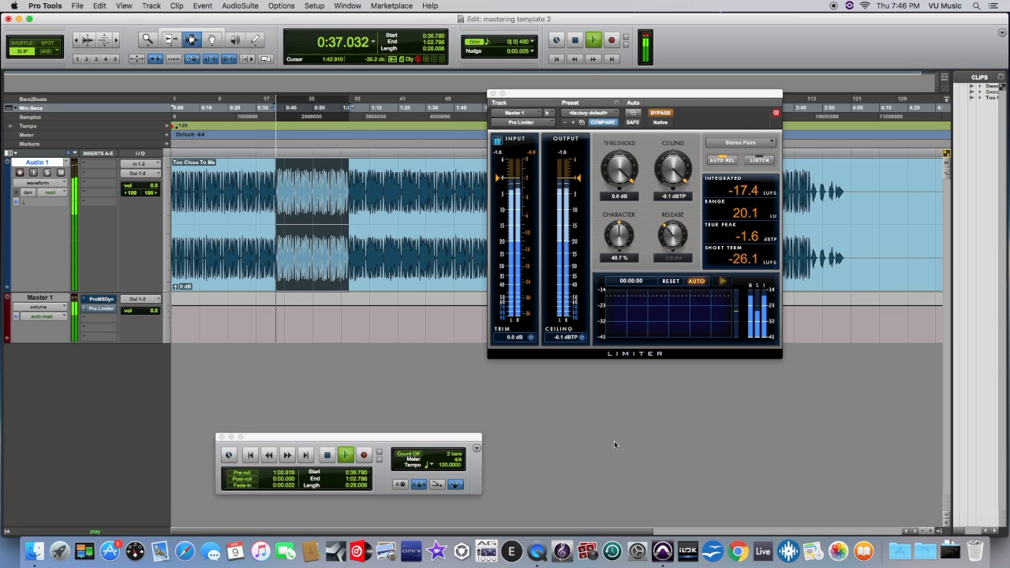
Take the Pro Limiter out of bypass and lower its threshold to -5.9 dB during playback
left_click(665, 114)
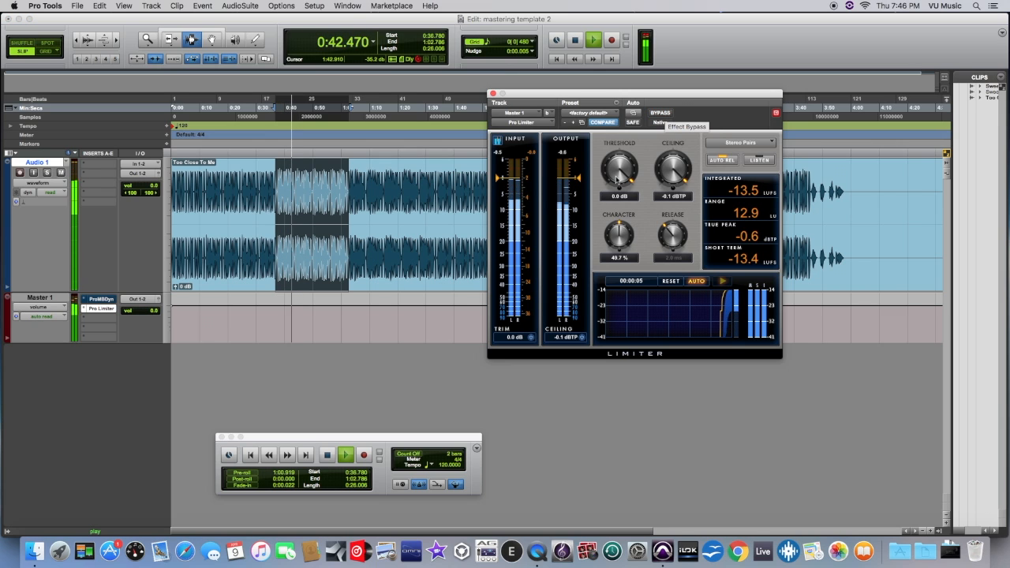
left_click_drag(618, 168, 613, 225)
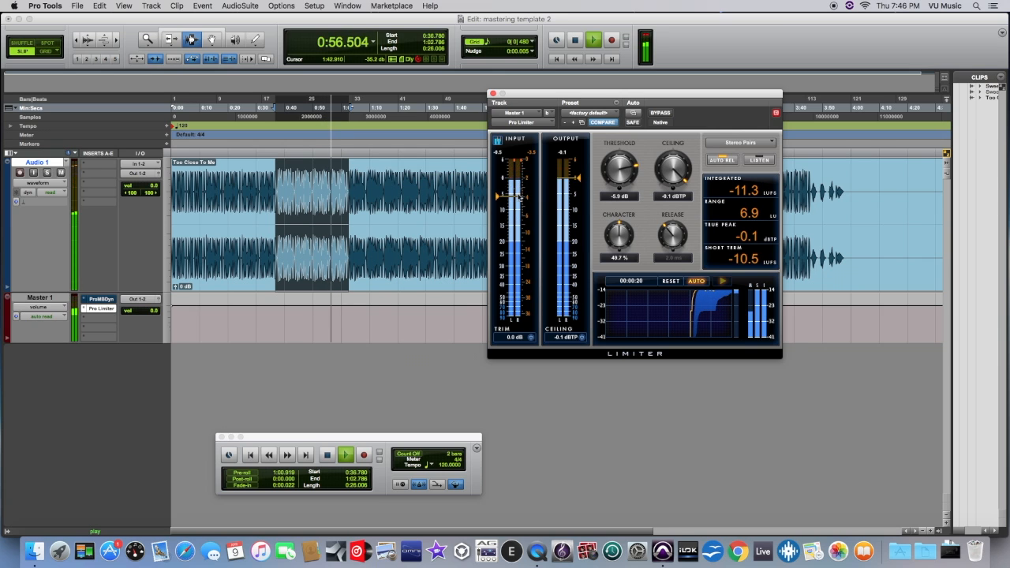
Compare the limited and unprocessed sound by repeatedly switching the limiter's bypass on and off, leaving the limiter active
left_click(659, 114)
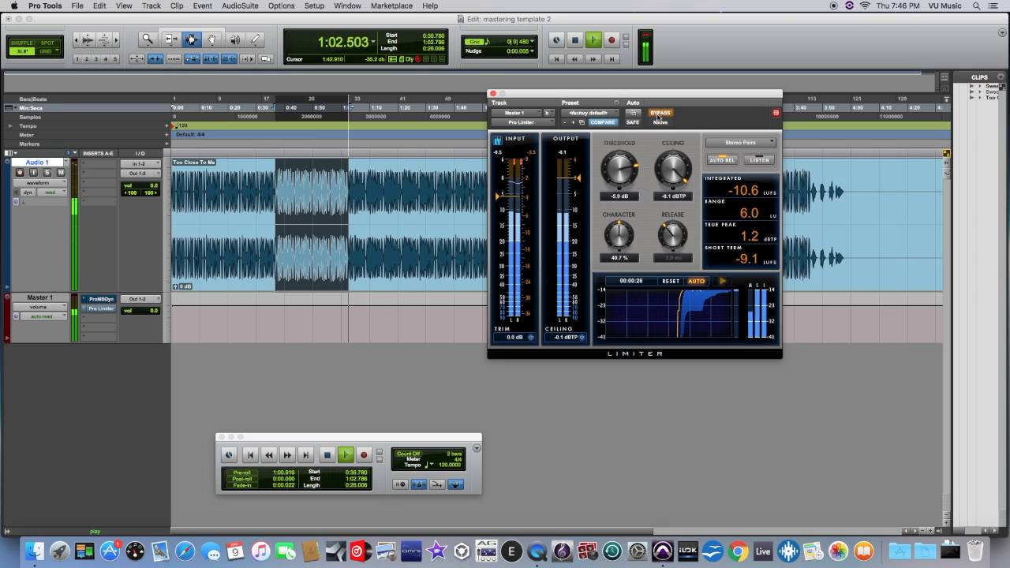
left_click(659, 115)
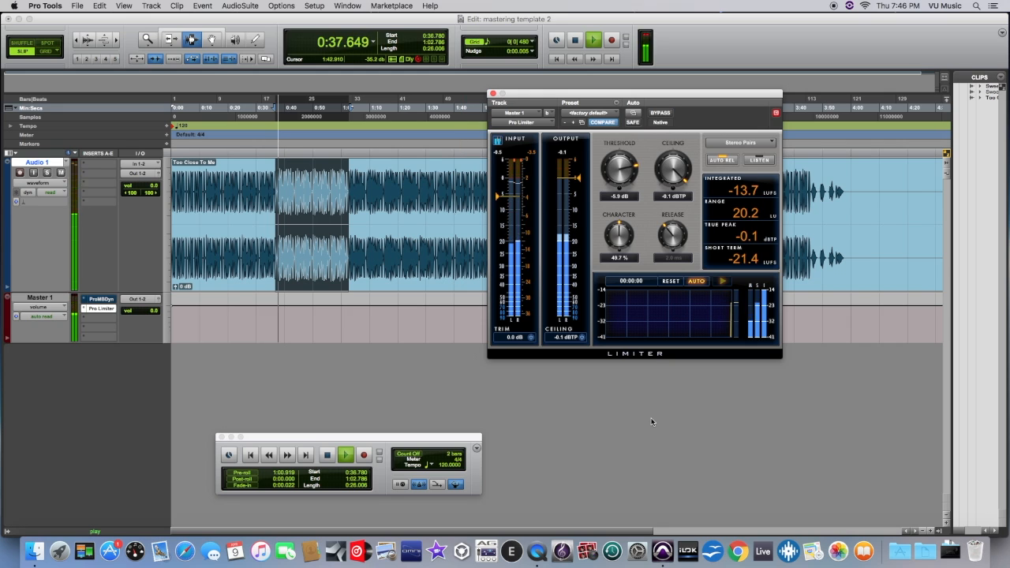
left_click(661, 114)
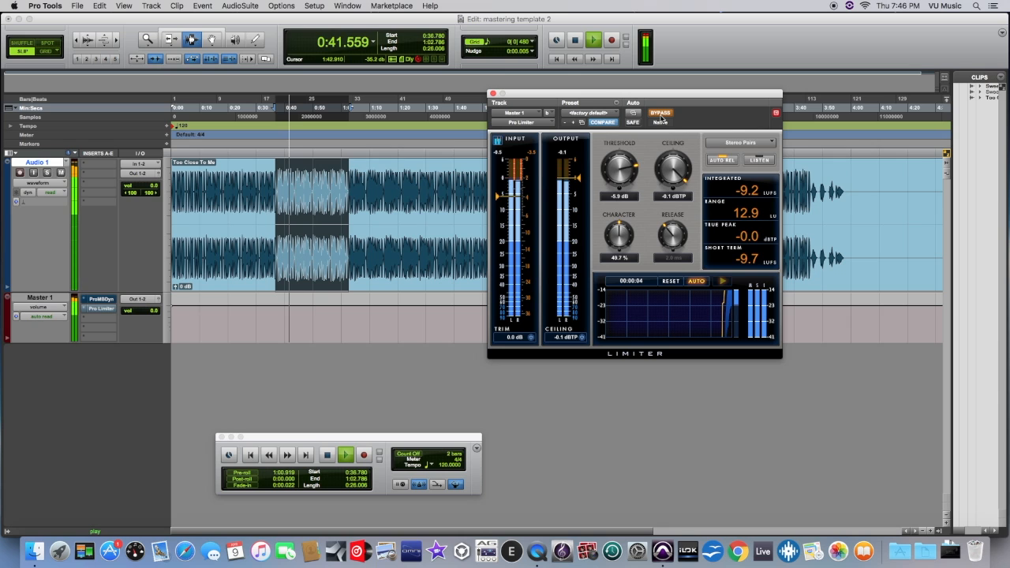
left_click(661, 114)
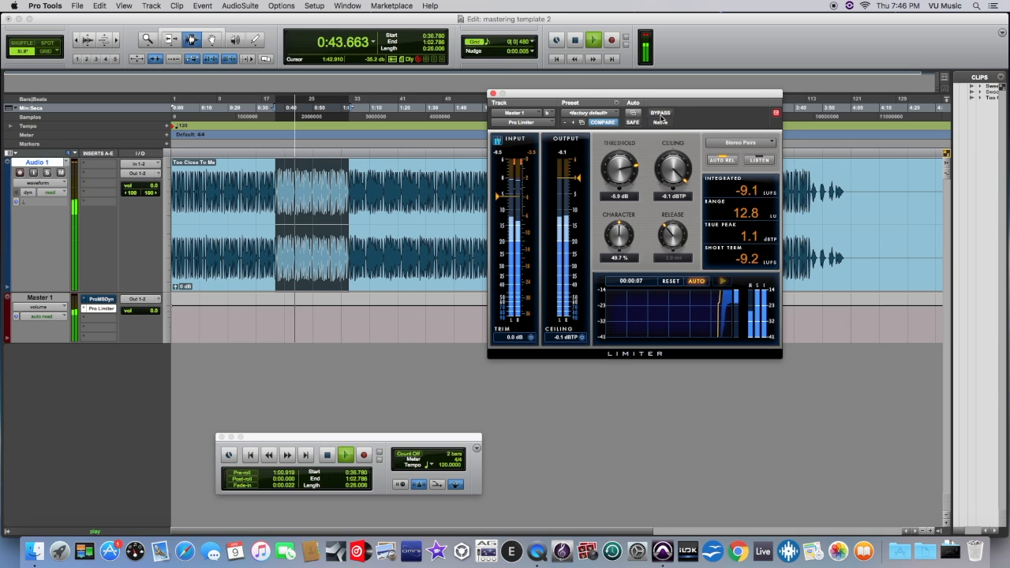
left_click(661, 113)
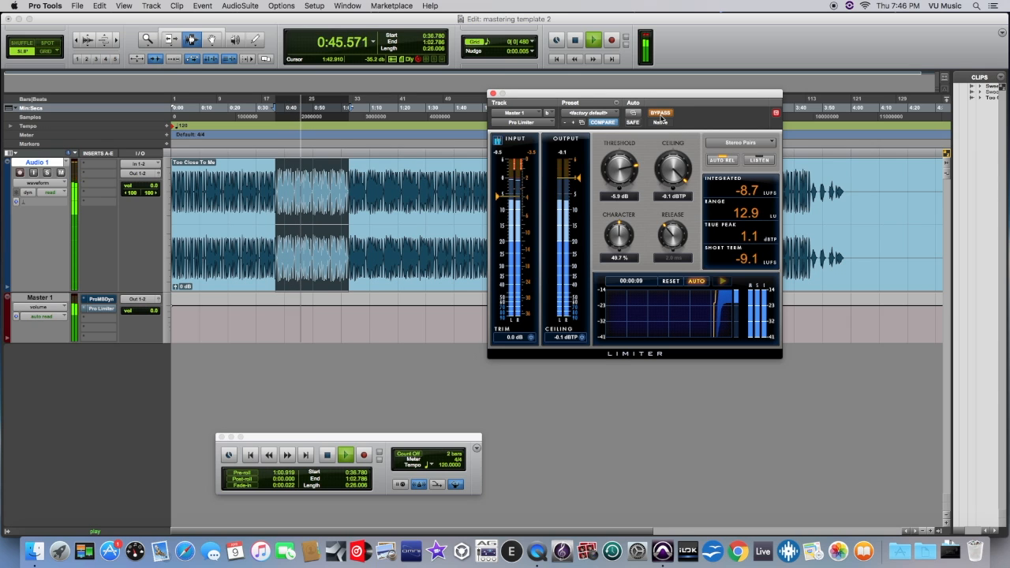
left_click(660, 113)
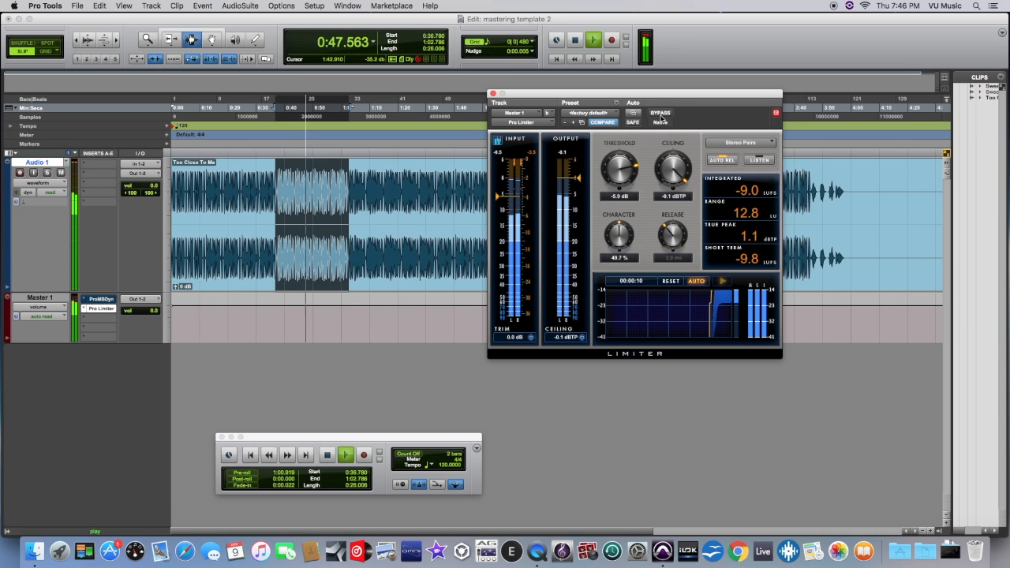
Stop playback, bypass the Pro Limiter on the Master 1 track and close its window
key("space")
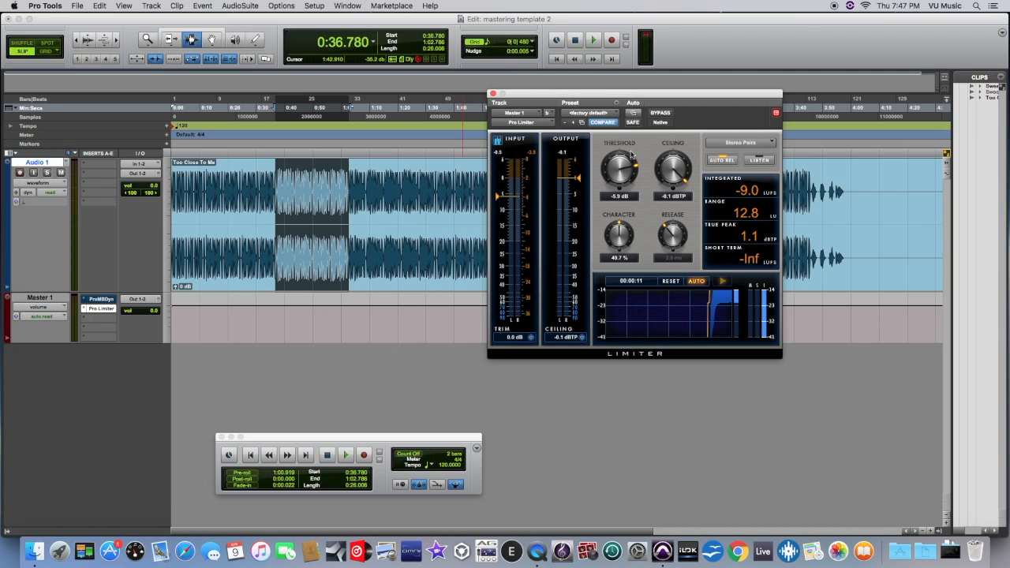
left_click(654, 112)
left_click(493, 93)
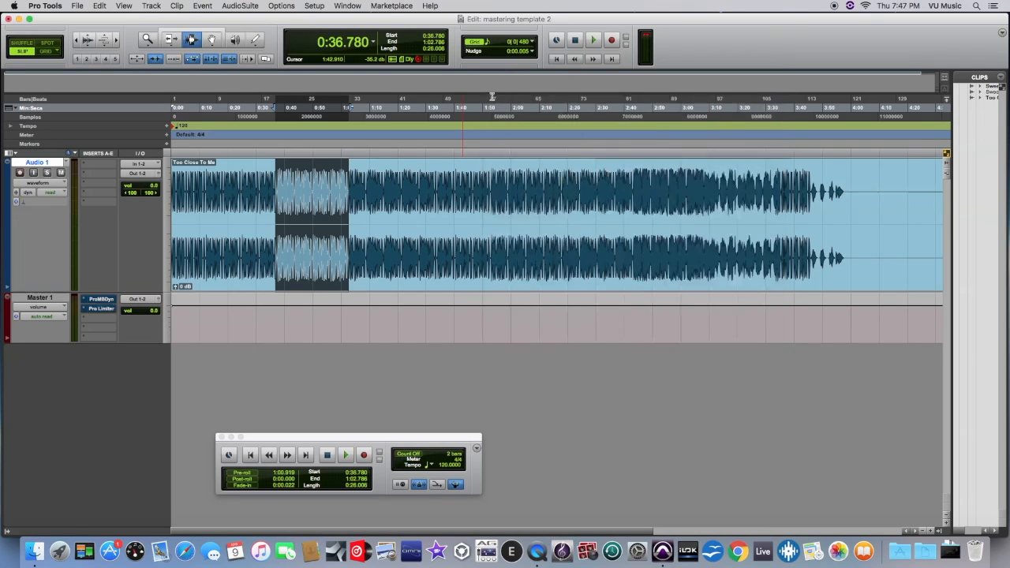
Open the Pro Multiband Dynamics on Master 1, move its window over the session and play the selected audio
left_click(100, 301)
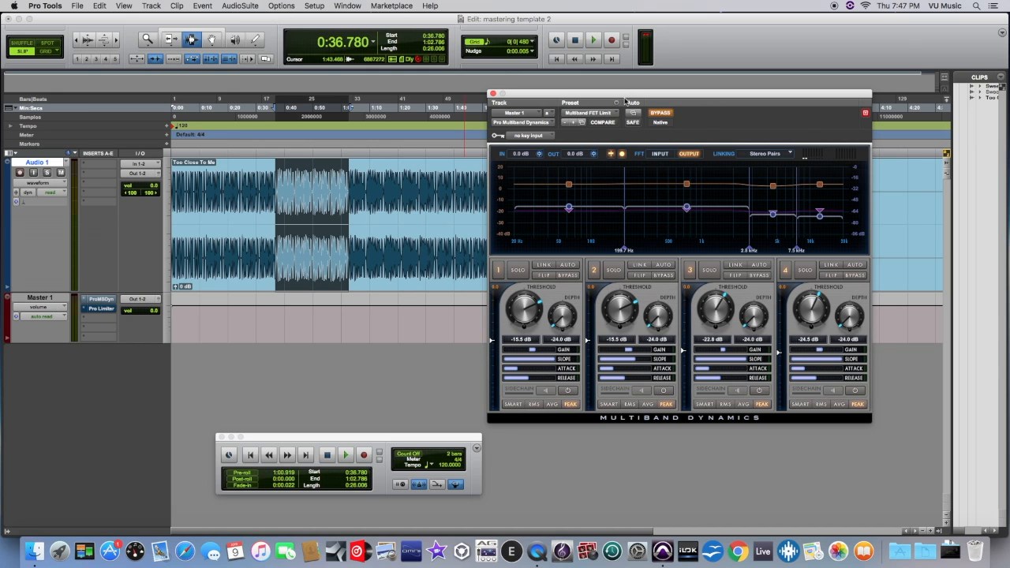
left_click_drag(626, 97, 346, 70)
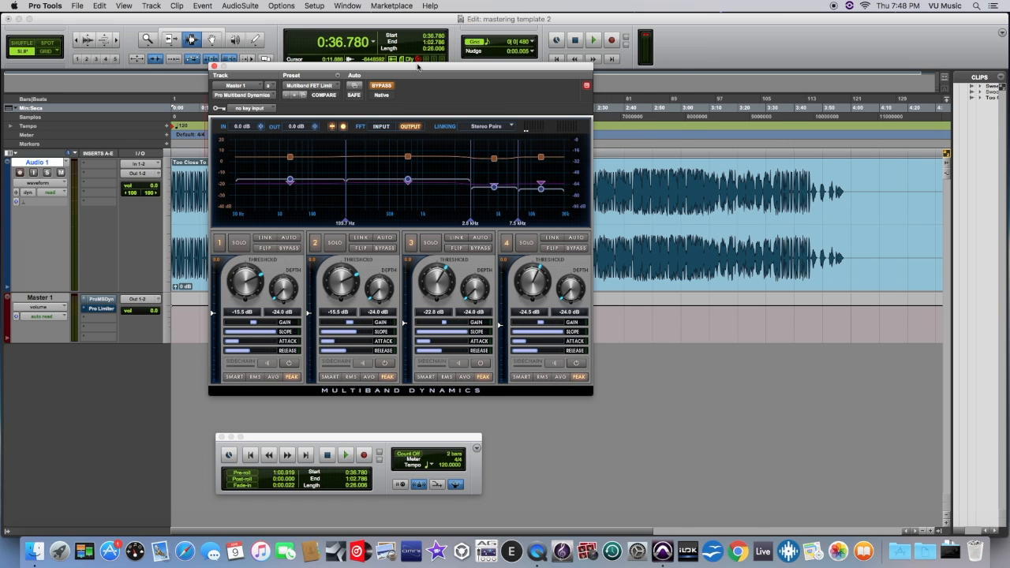
left_click_drag(418, 66, 509, 70)
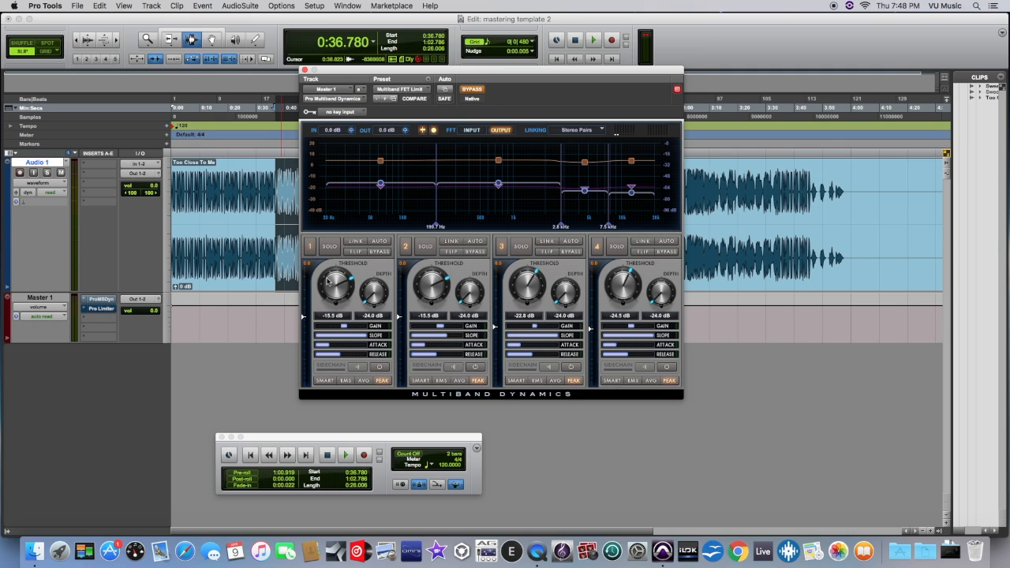
left_click(345, 454)
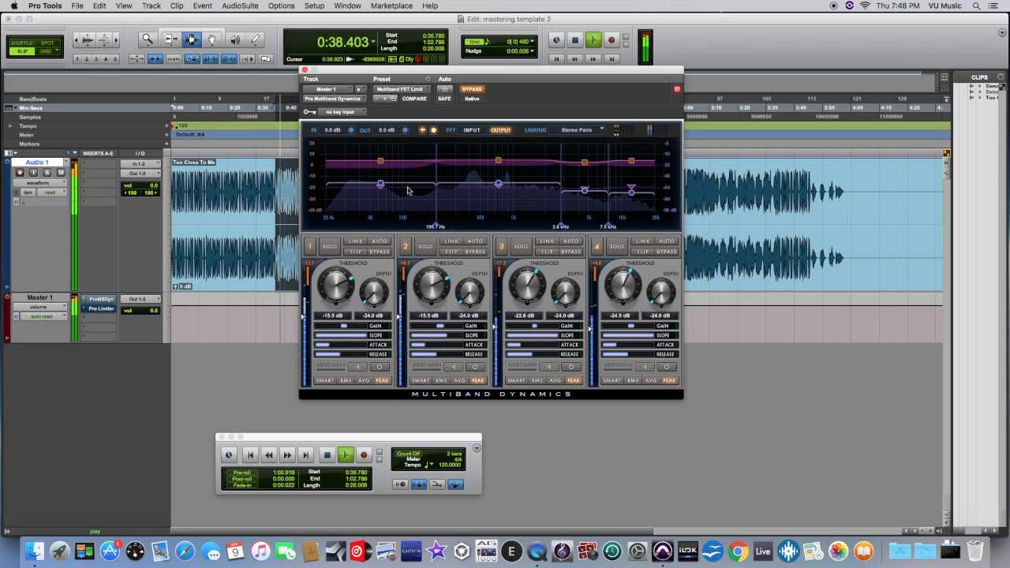
Compare the multiband-compressed and unprocessed sound by switching the plug-in's bypass off and on, leaving the processing active
left_click(471, 90)
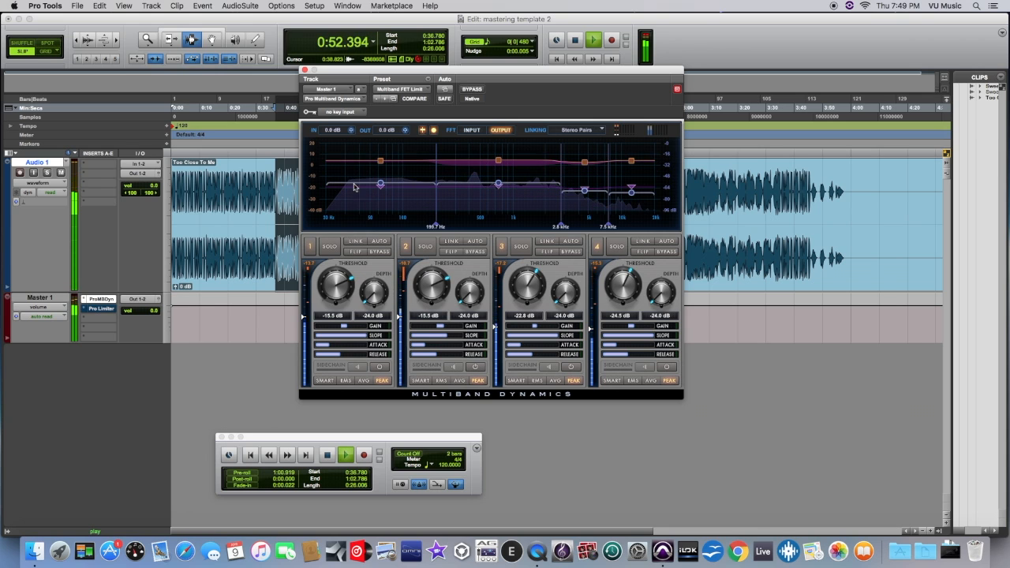
left_click(472, 90)
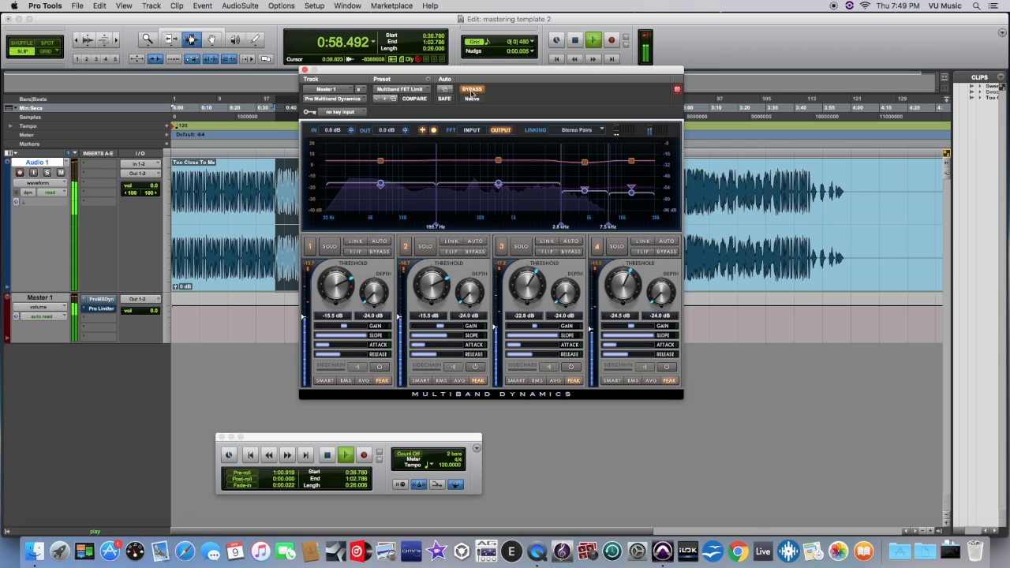
left_click(472, 90)
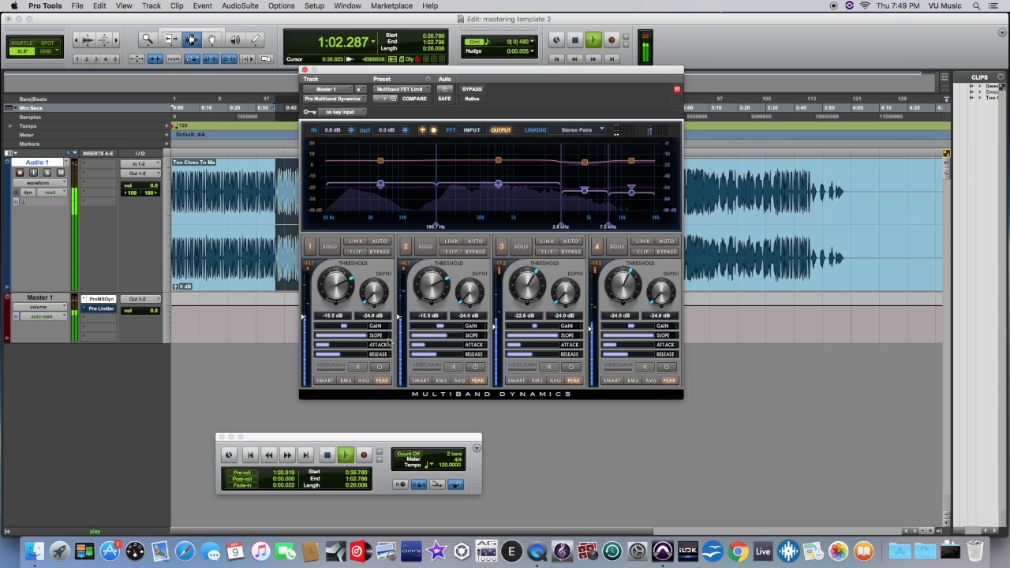
Audition band 1 soloed while lowering its upper crossover to 93.4 Hz, raising its gain and setting its depth to -19.2 dB
key("space")
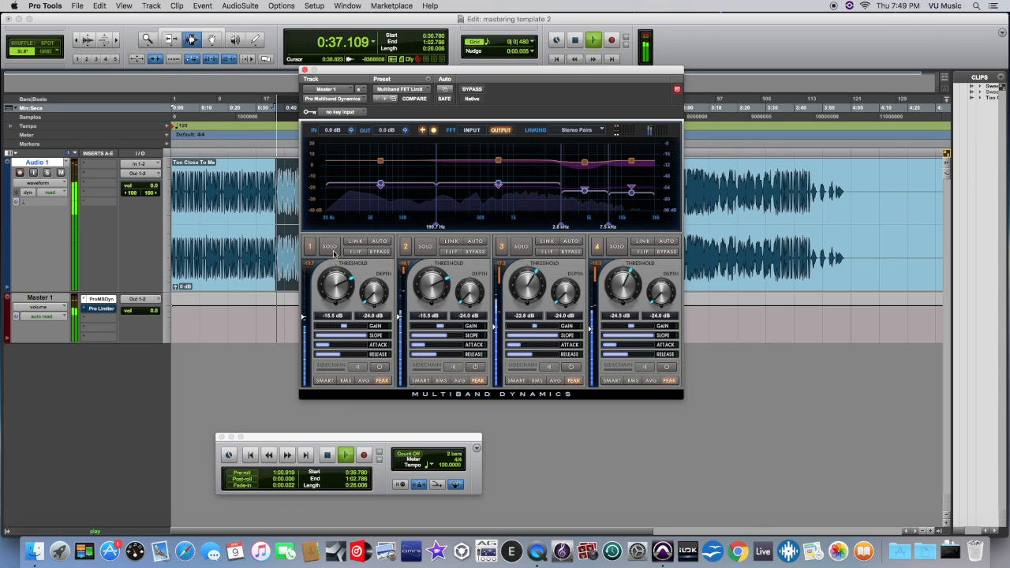
left_click(331, 247)
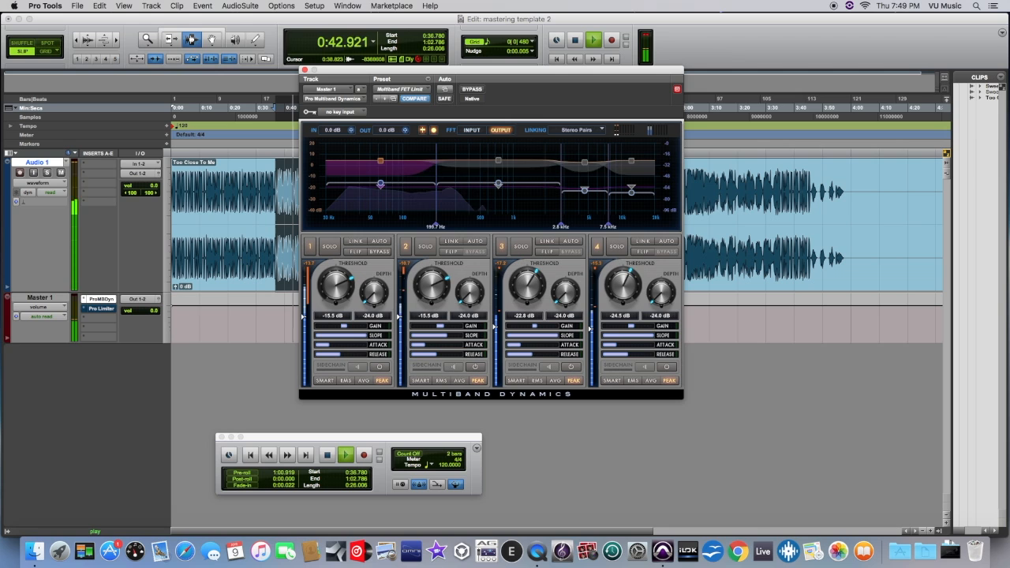
left_click_drag(436, 225, 401, 226)
left_click(363, 162)
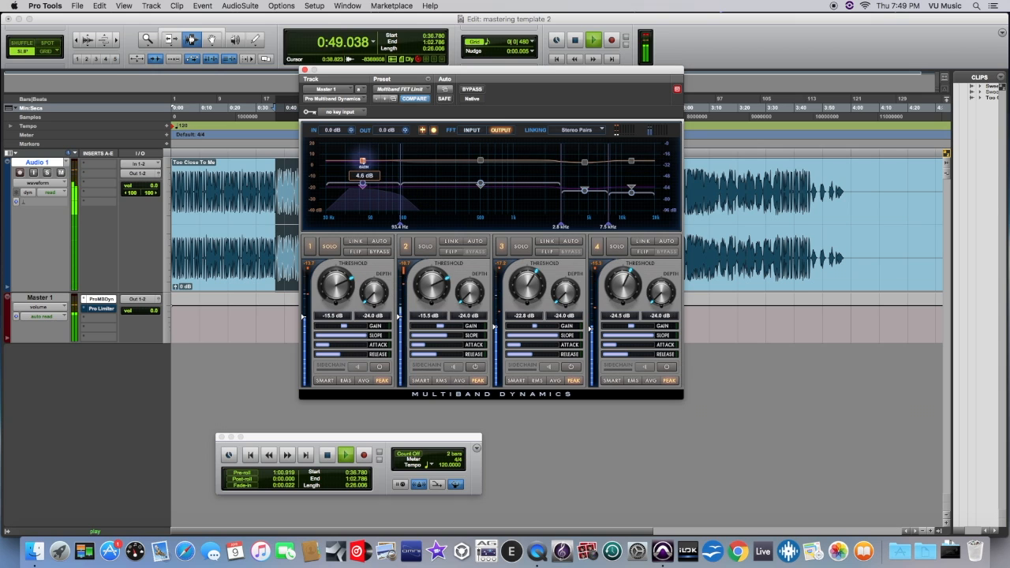
left_click_drag(363, 157, 362, 179)
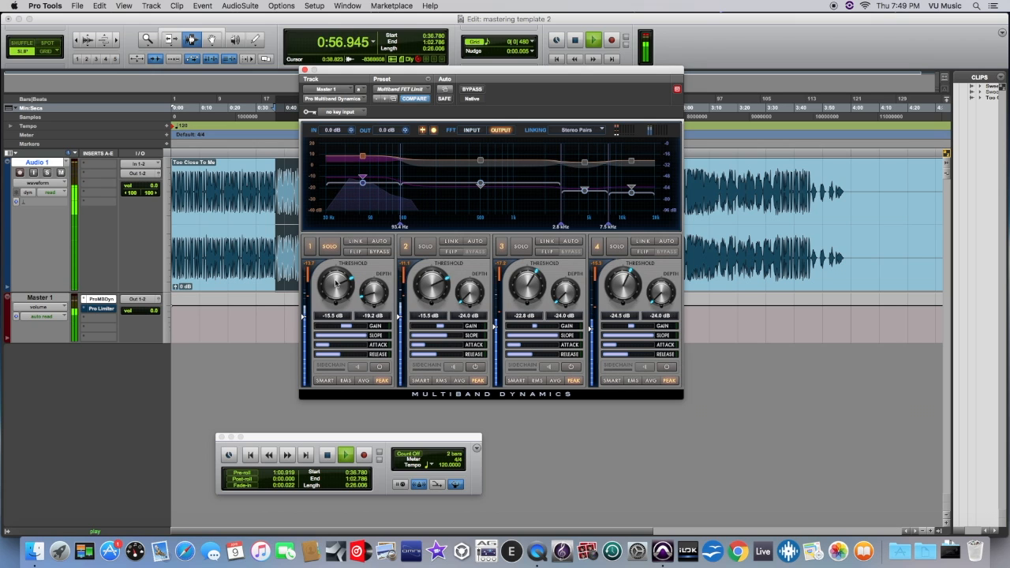
left_click(330, 247)
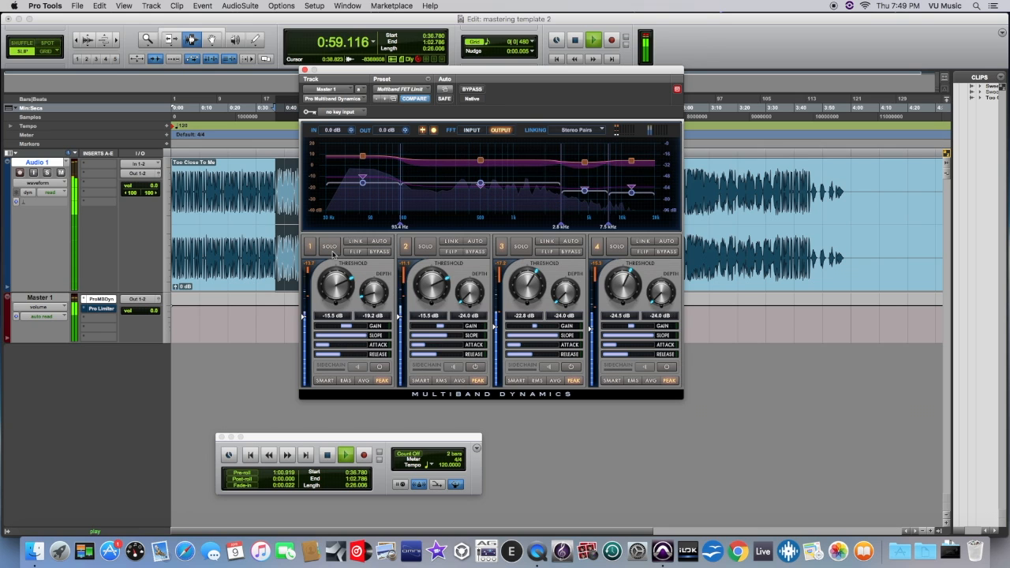
Replay the selection, lower the crossover between bands 2 and 3 to about 818 Hz and set band 2's threshold to -22.1 dB
mouse_move(479, 189)
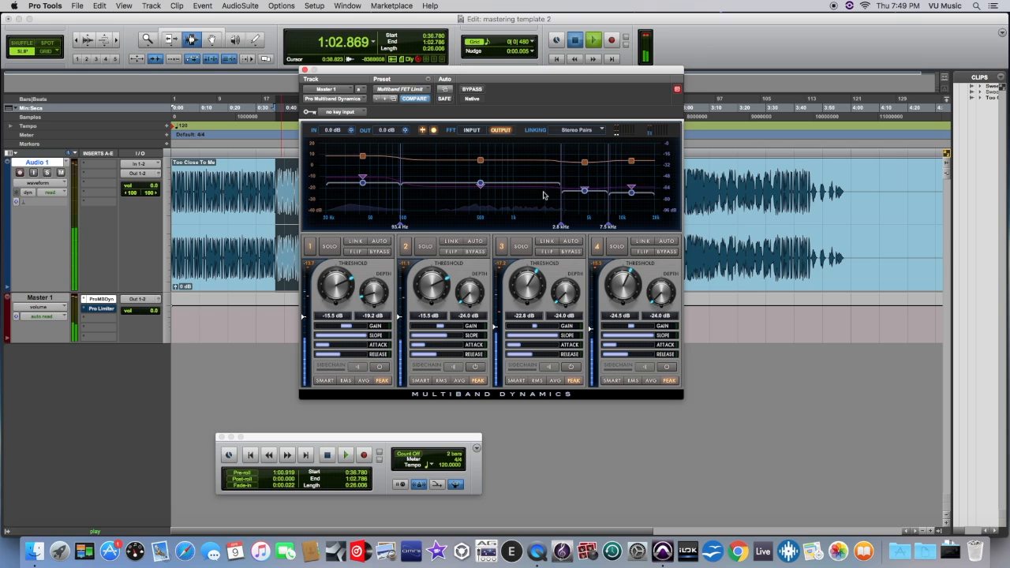
key("space")
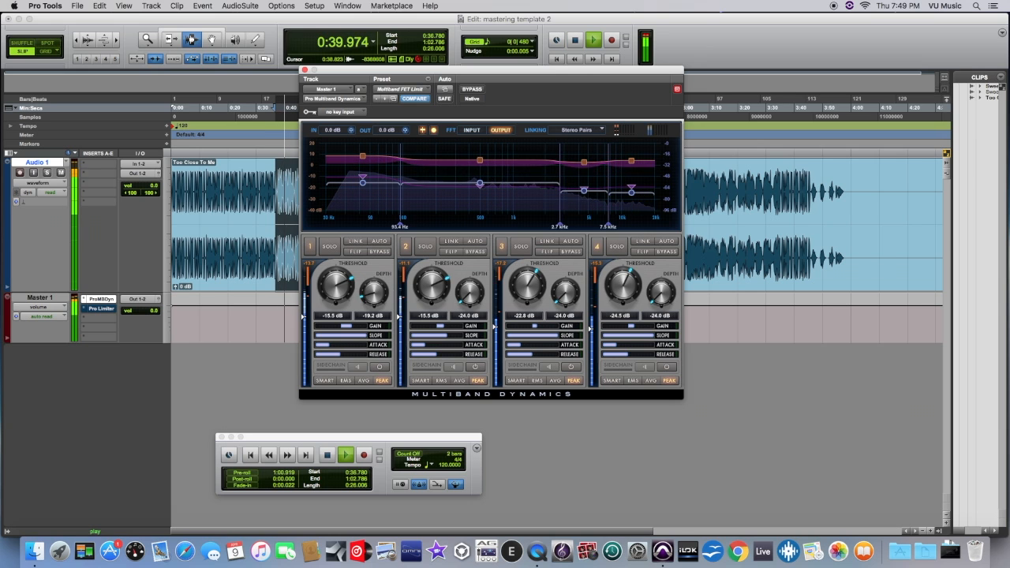
left_click_drag(561, 226, 509, 226)
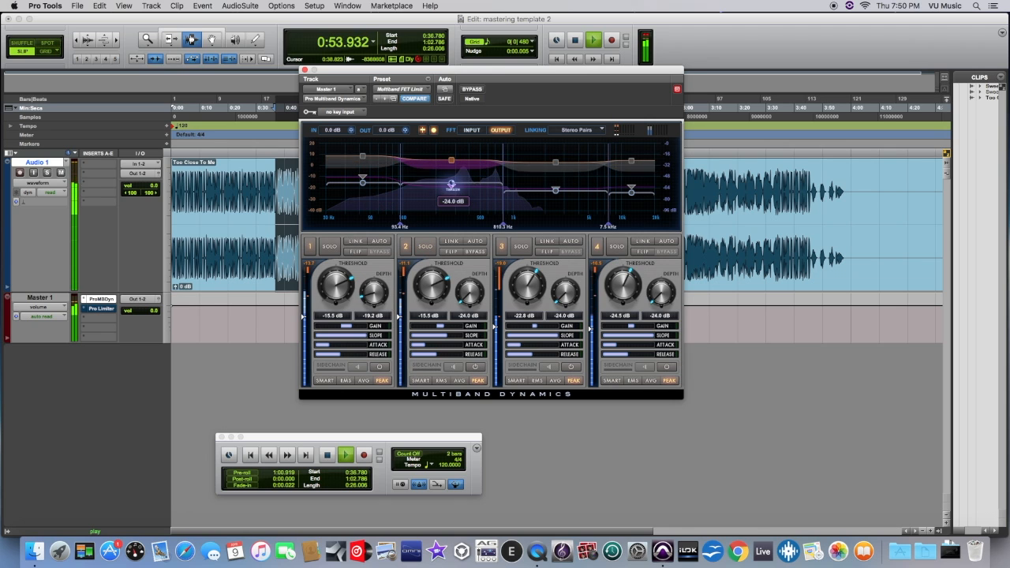
left_click_drag(451, 184, 451, 165)
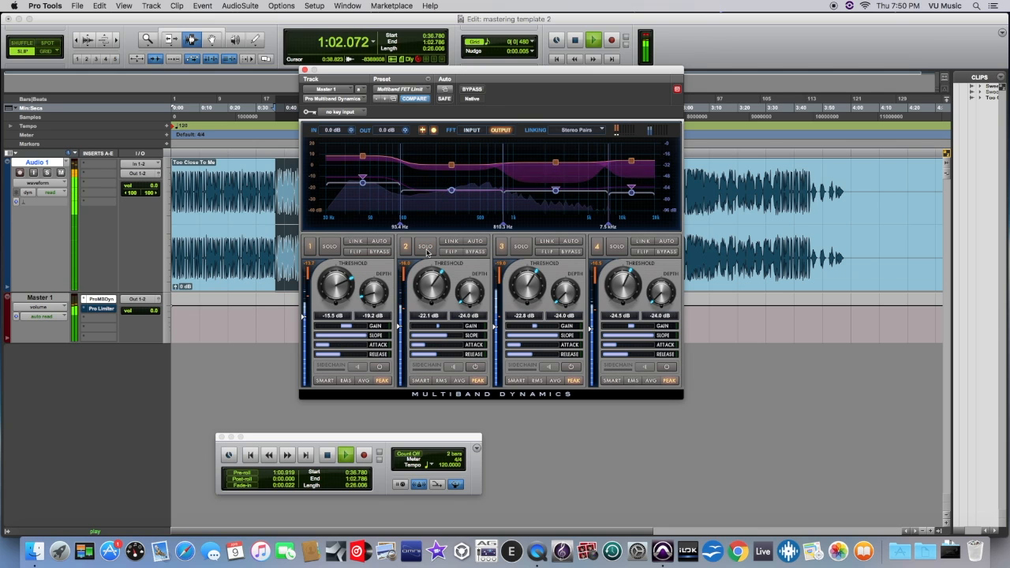
Set band 2's gain to 6.2 dB and its depth to -18.3 dB while the selection plays, and stop playback
key("space")
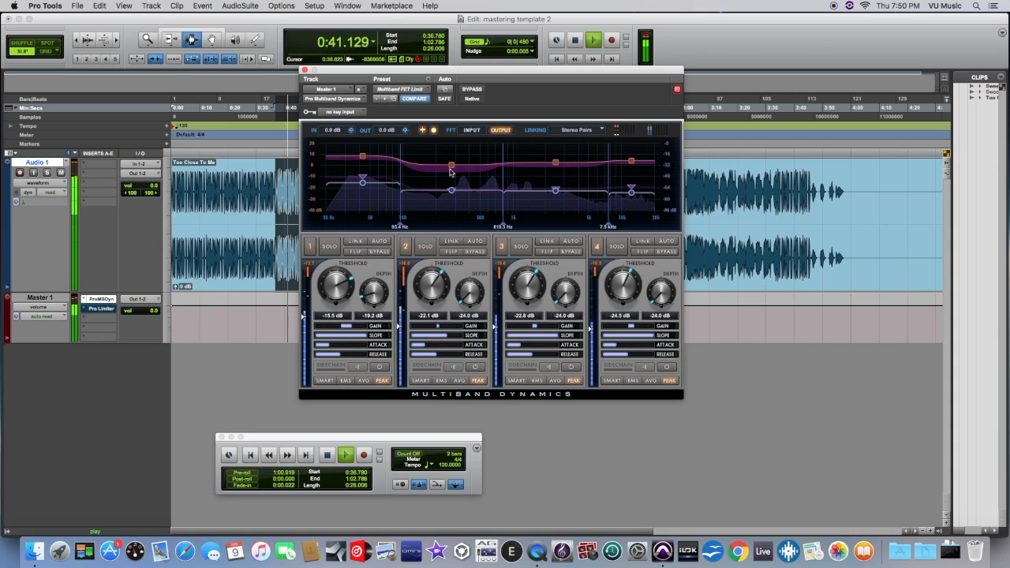
mouse_move(451, 167)
left_click_drag(451, 164, 451, 162)
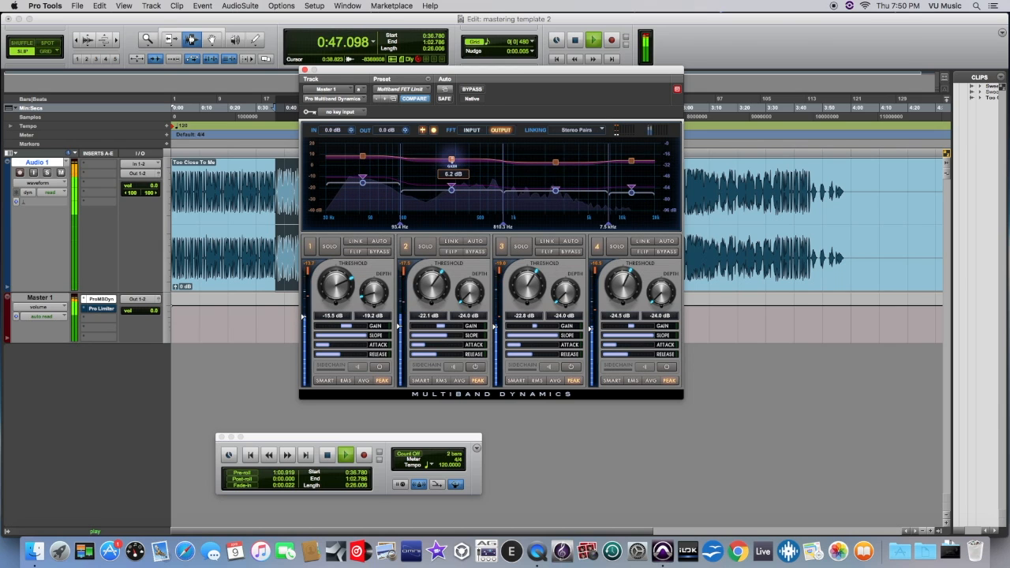
left_click_drag(451, 187, 452, 179)
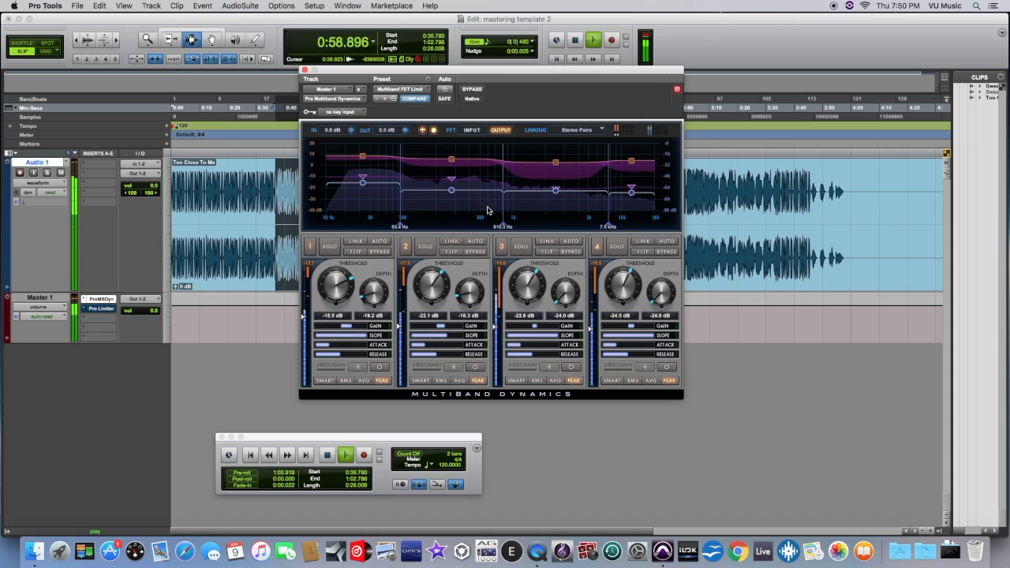
mouse_move(453, 188)
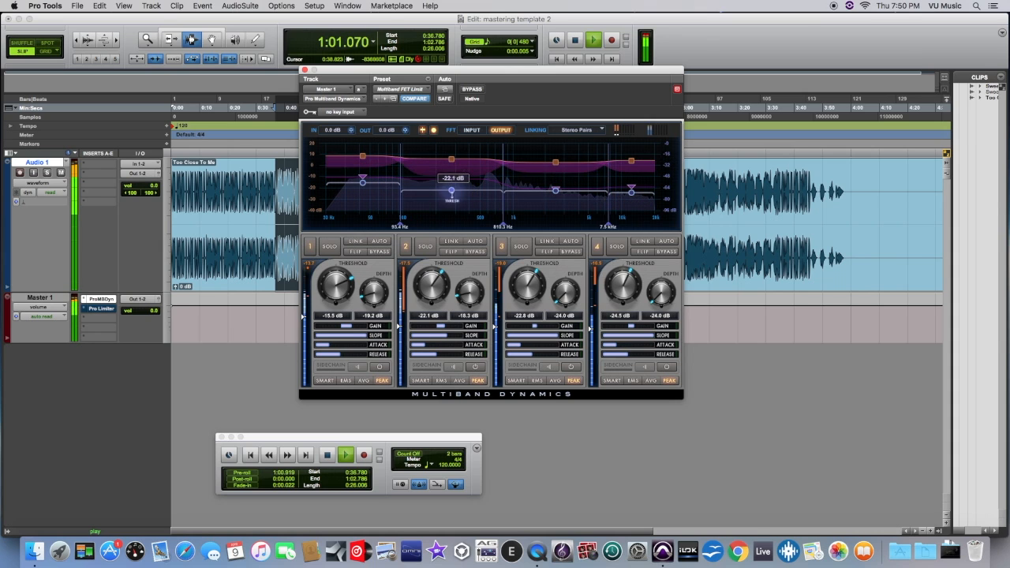
key("space")
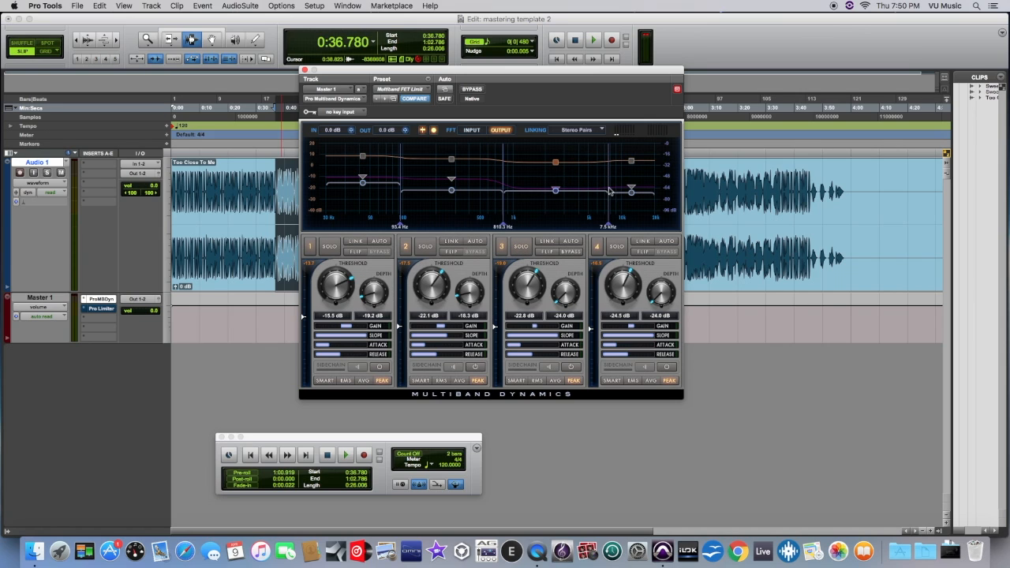
Play the selection and set band 3's gain to 7.2 dB, its depth to -18.8 dB and its threshold to -19.5 dB
key("space")
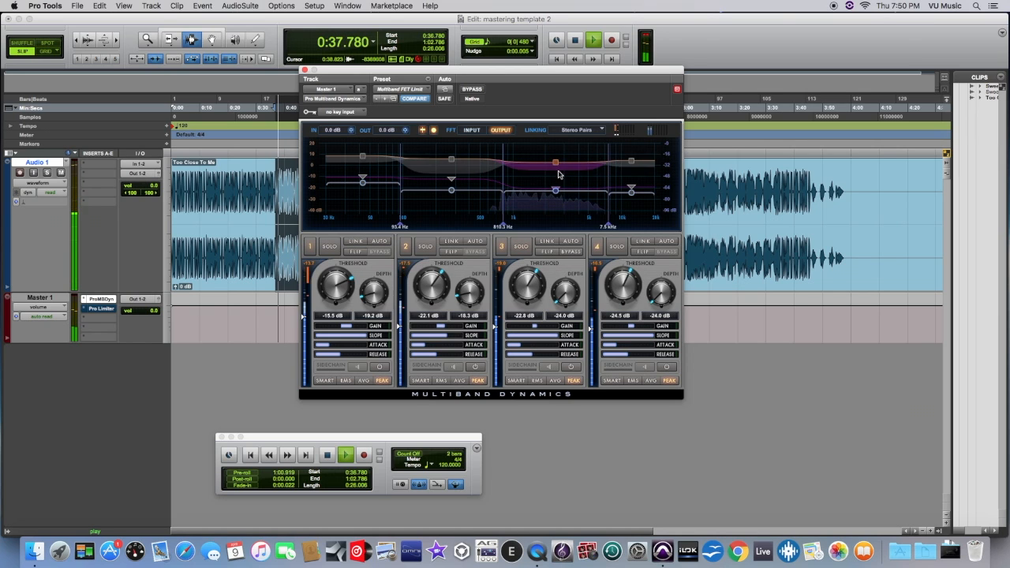
left_click_drag(556, 162, 555, 157)
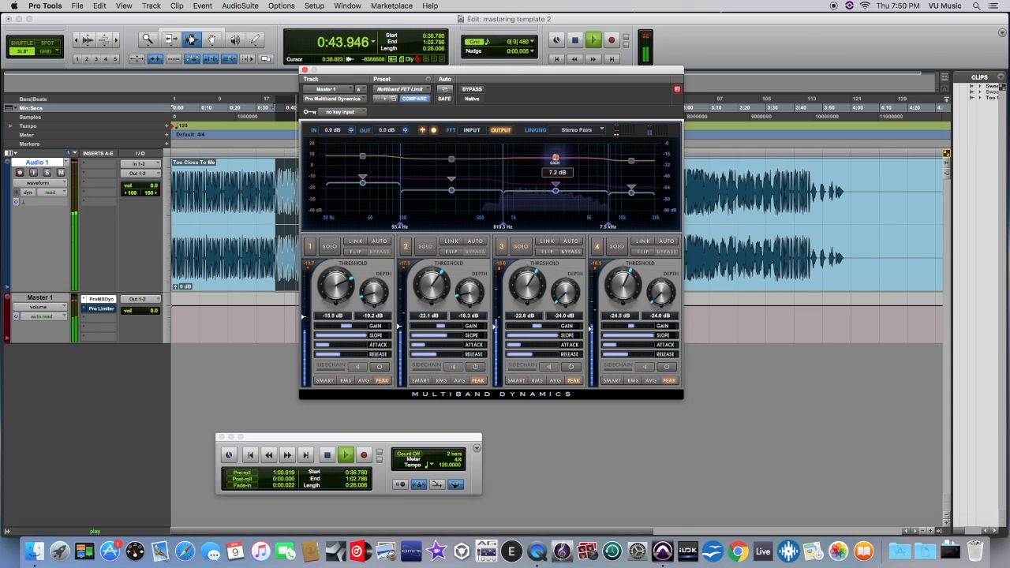
left_click_drag(556, 190, 555, 175)
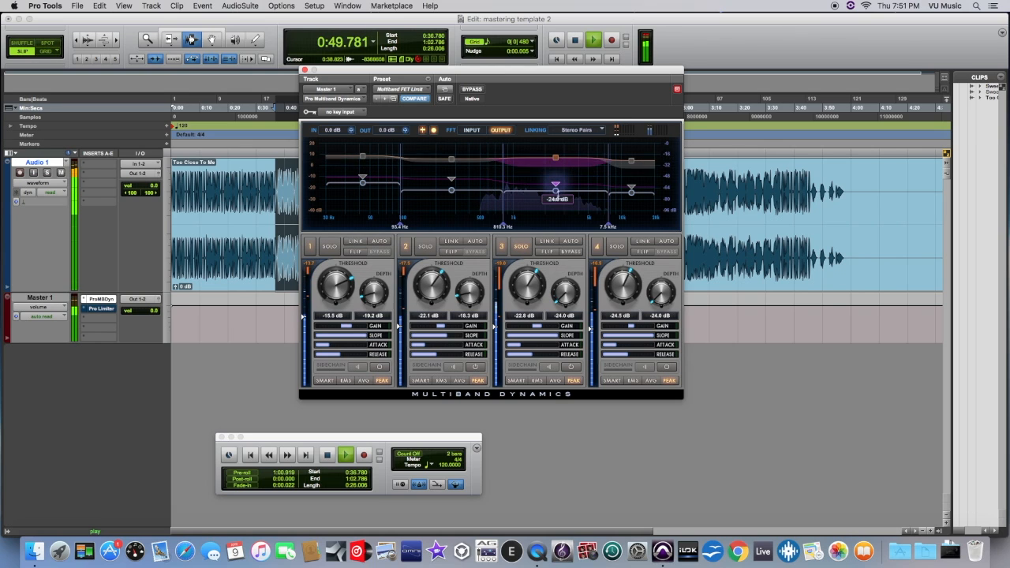
mouse_move(556, 180)
left_mouse_down()
mouse_move(555, 199)
mouse_move(555, 187)
left_mouse_up()
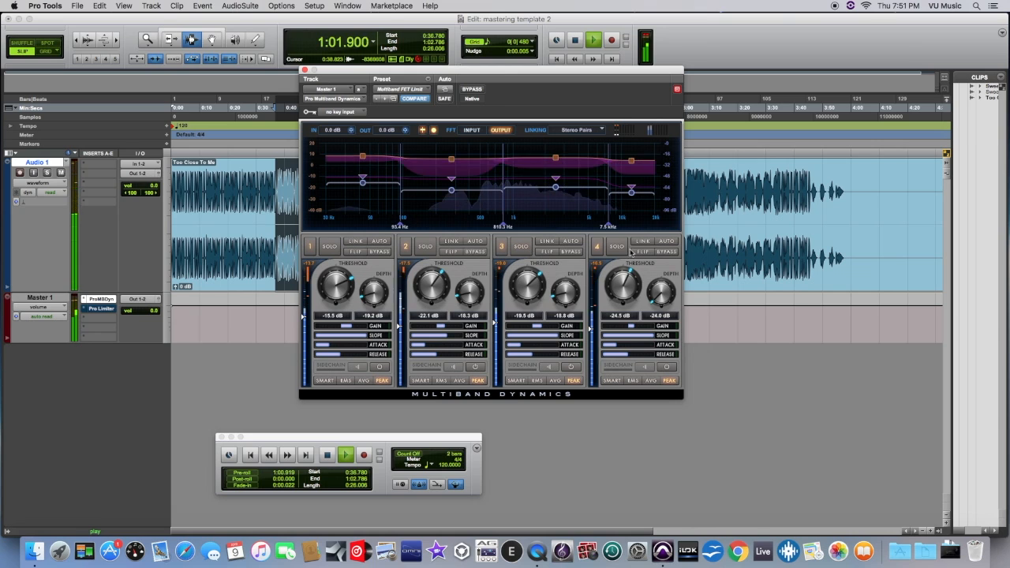
Lower band 4's crossover to 5.9 kHz, raise its gain, and set its threshold to -18.3 dB and depth to -18.8 dB during playback
key("space")
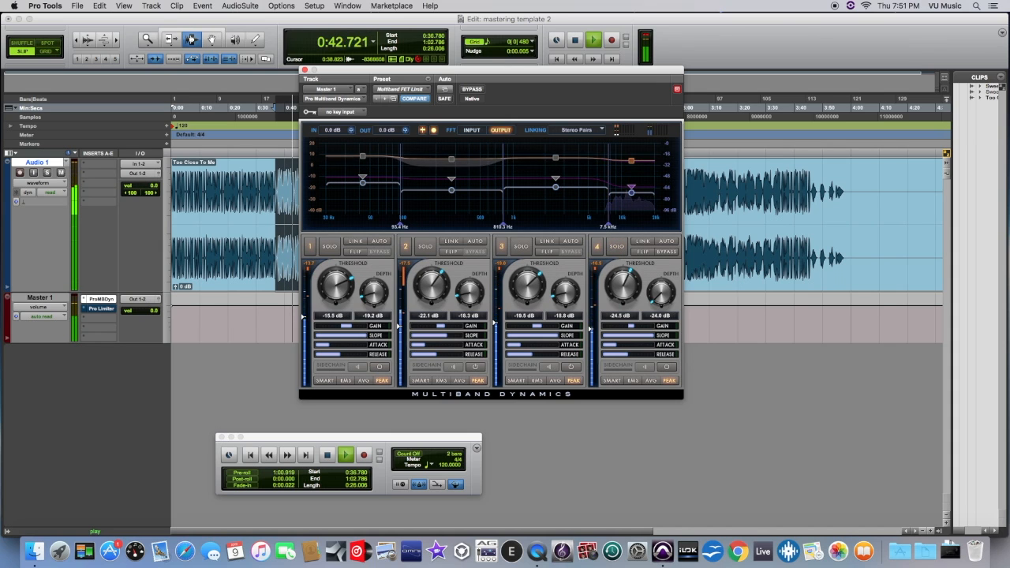
left_click_drag(609, 226, 597, 225)
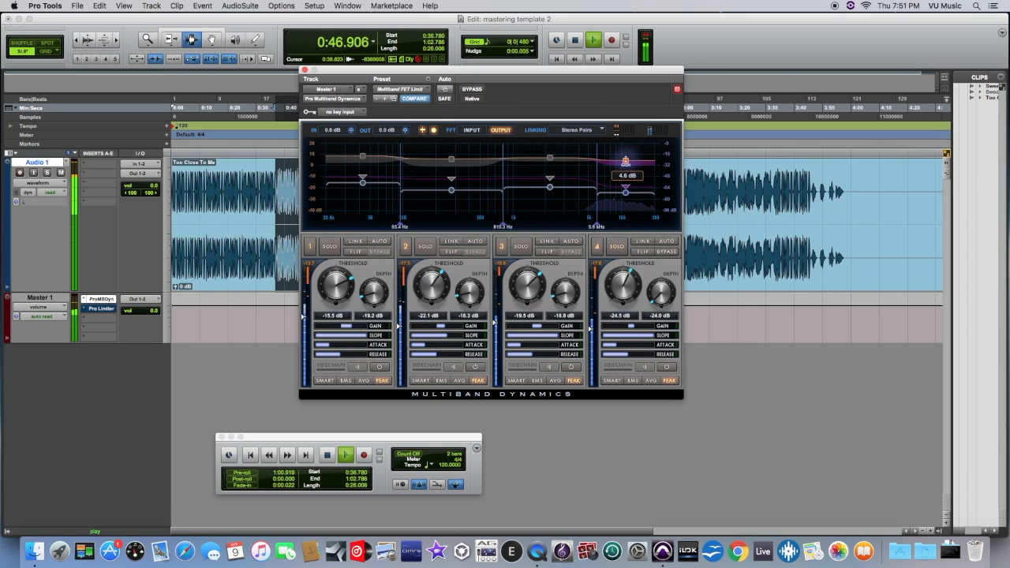
left_click_drag(625, 158, 625, 175)
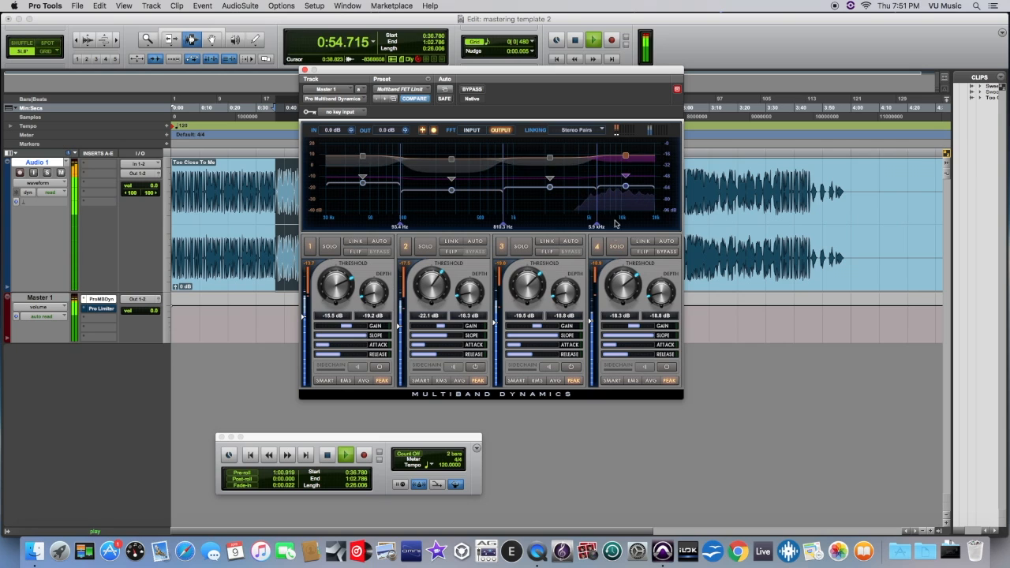
left_click(617, 247)
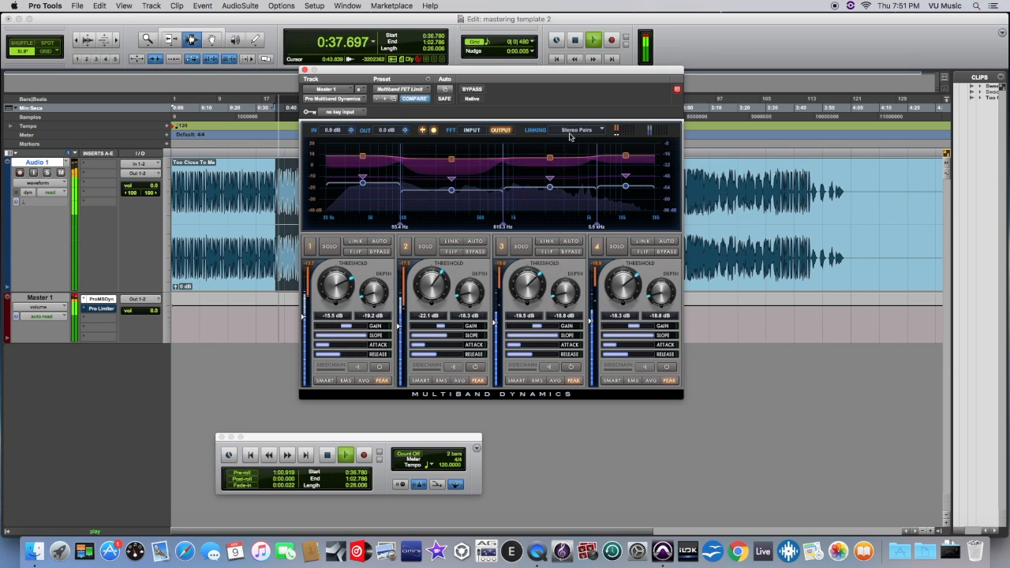
Compare the adjusted multiband dynamics with the bypassed sound, leave it active, stop playback and move the plug-in window aside
left_click(476, 93)
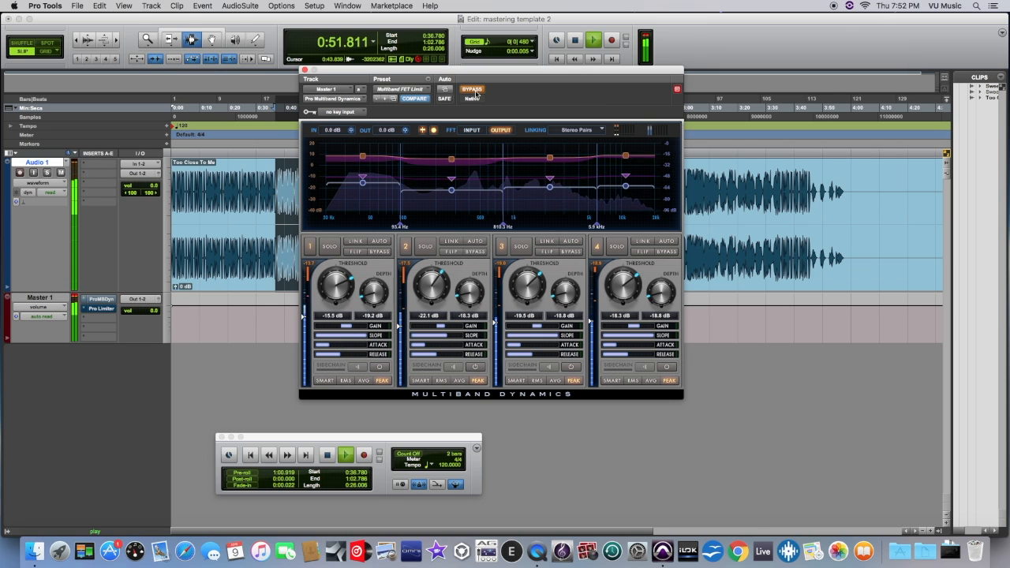
left_click(473, 90)
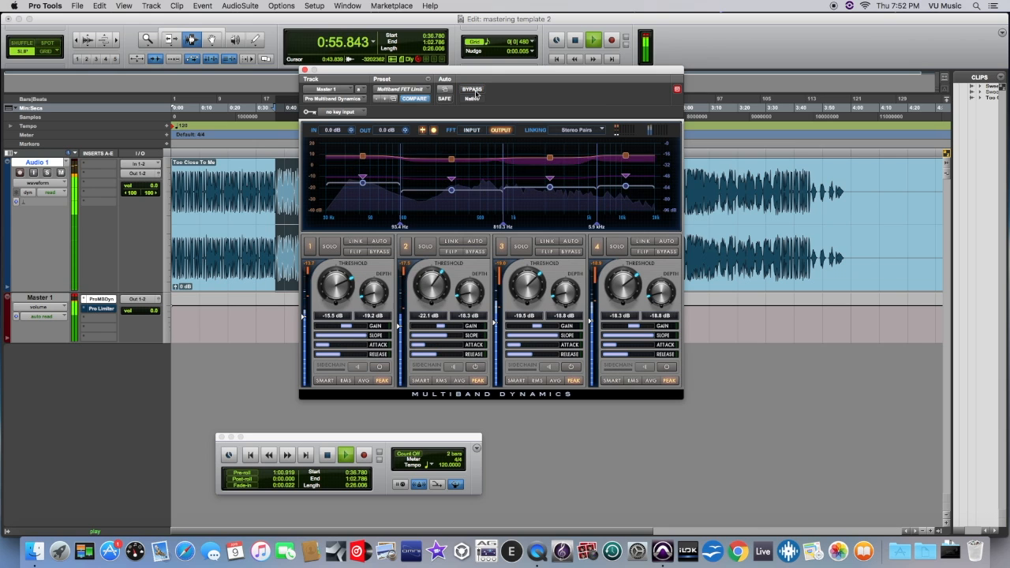
key("space")
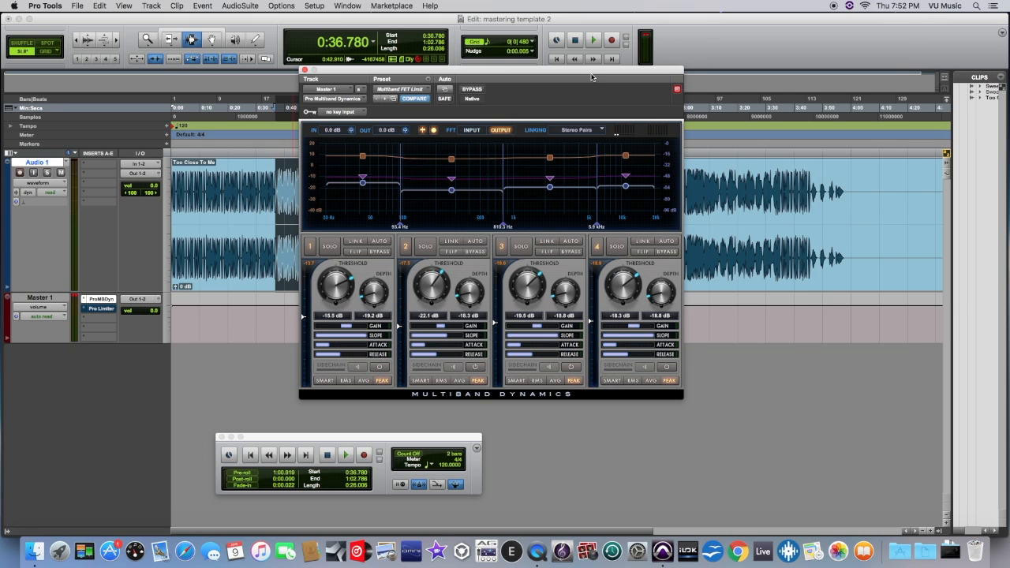
left_click_drag(591, 76, 517, 80)
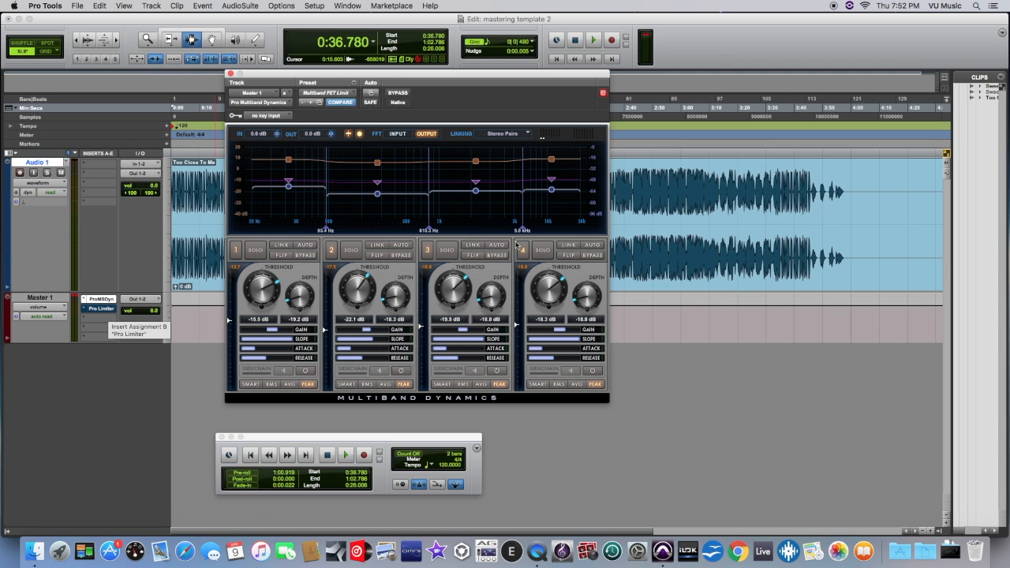
Open the master track's Pro Limiter, place its window beside the multiband dynamics, and take it out of bypass
left_click(102, 309)
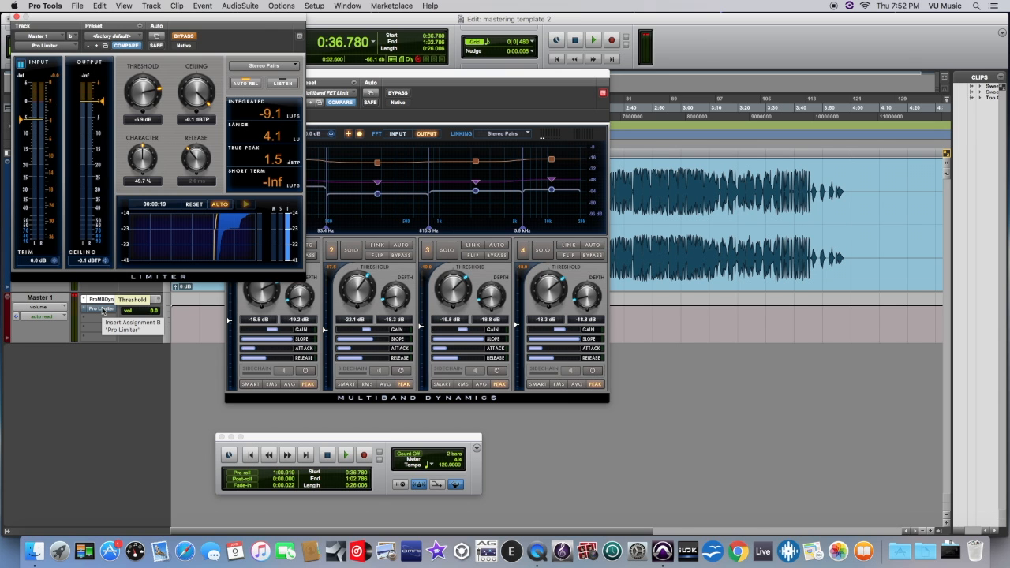
left_click_drag(205, 17, 817, 64)
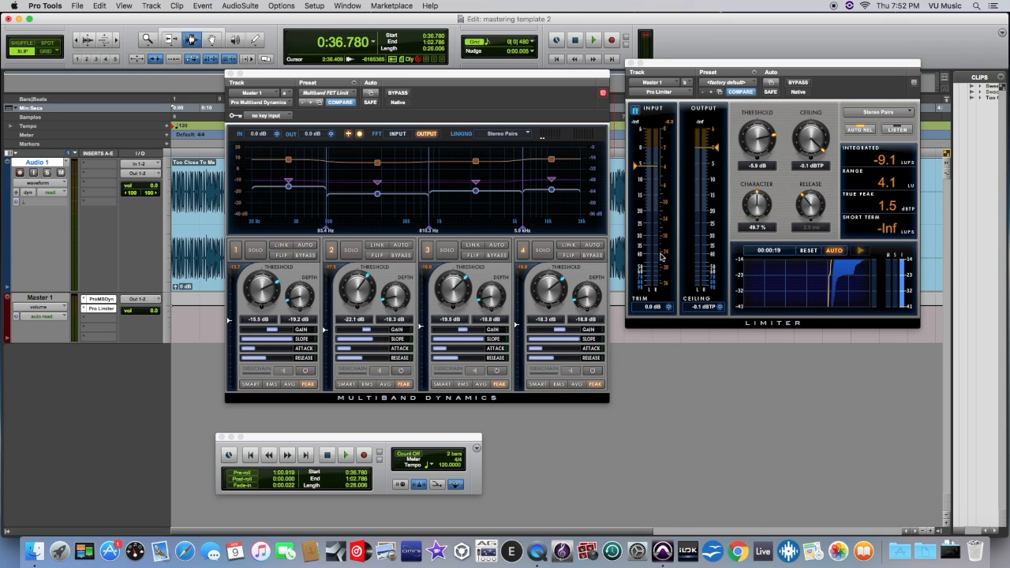
Set the limiter's threshold to -2.1 dB while the selection plays, replay the selection with the new setting, and stop playback
key("space")
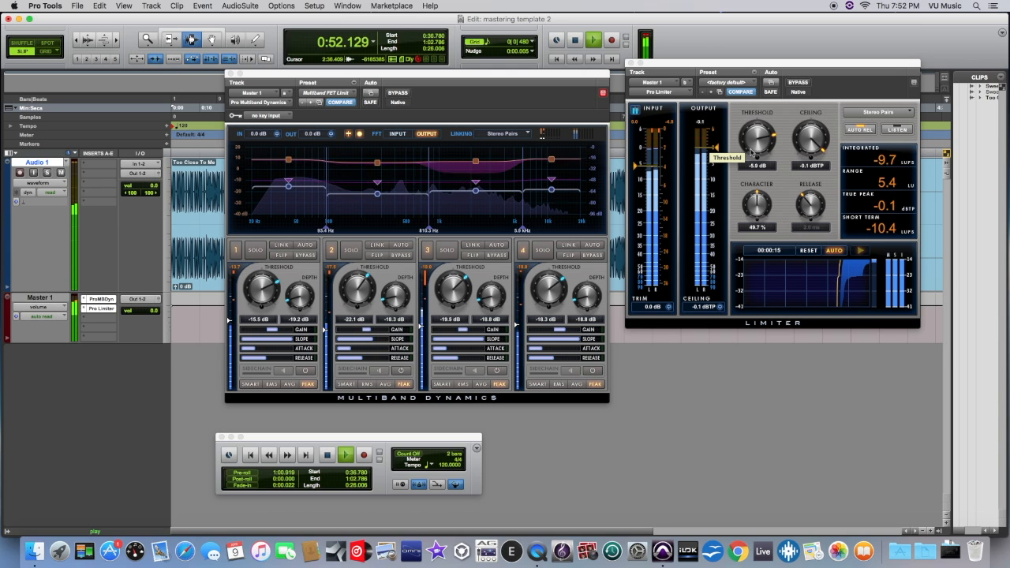
left_click_drag(752, 152, 751, 133)
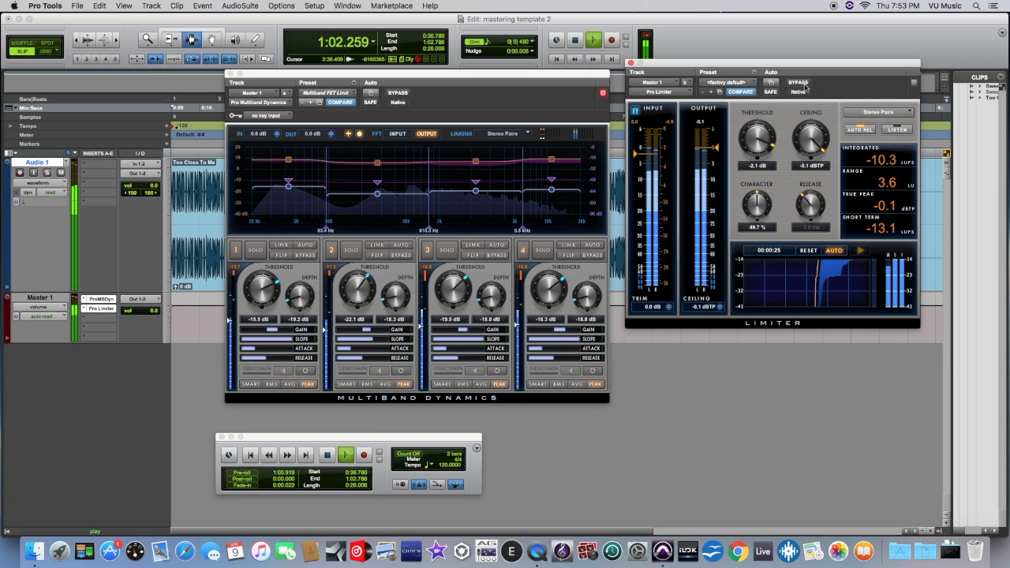
key("space")
key("space")
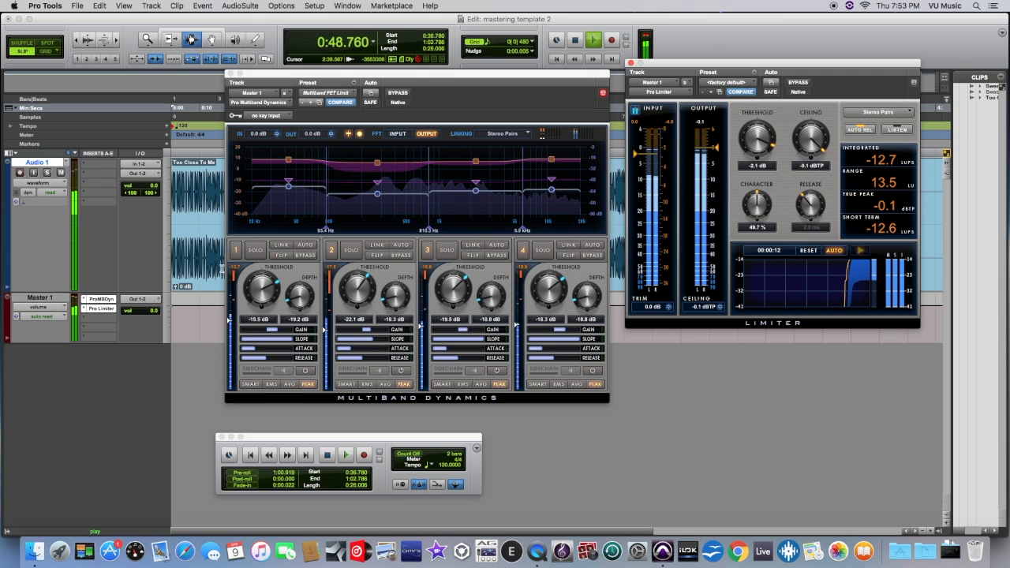
key("space")
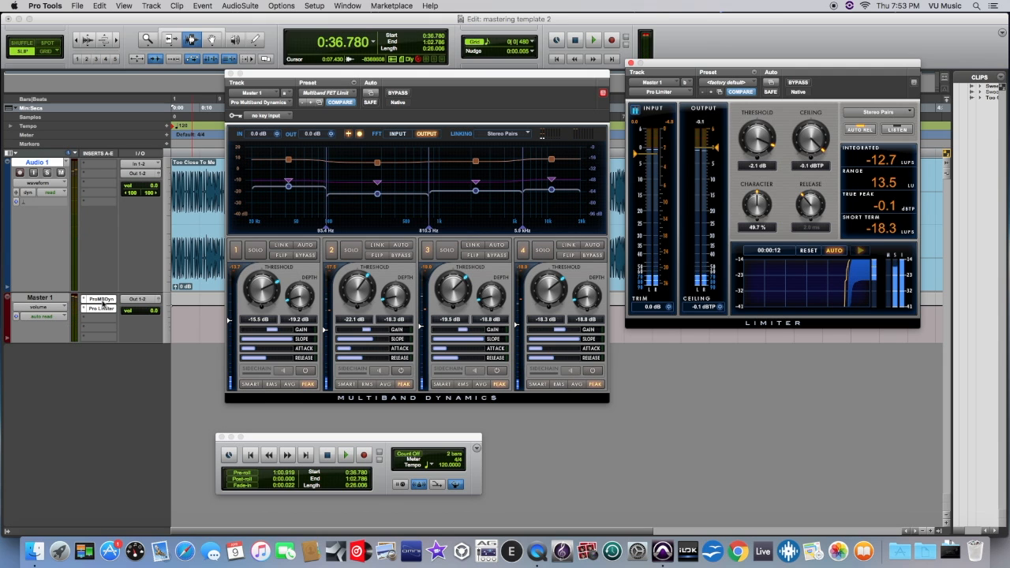
Compare the selection with both master inserts bypassed and active during playback, leave both active, and stop playback
left_click(102, 301, "super")
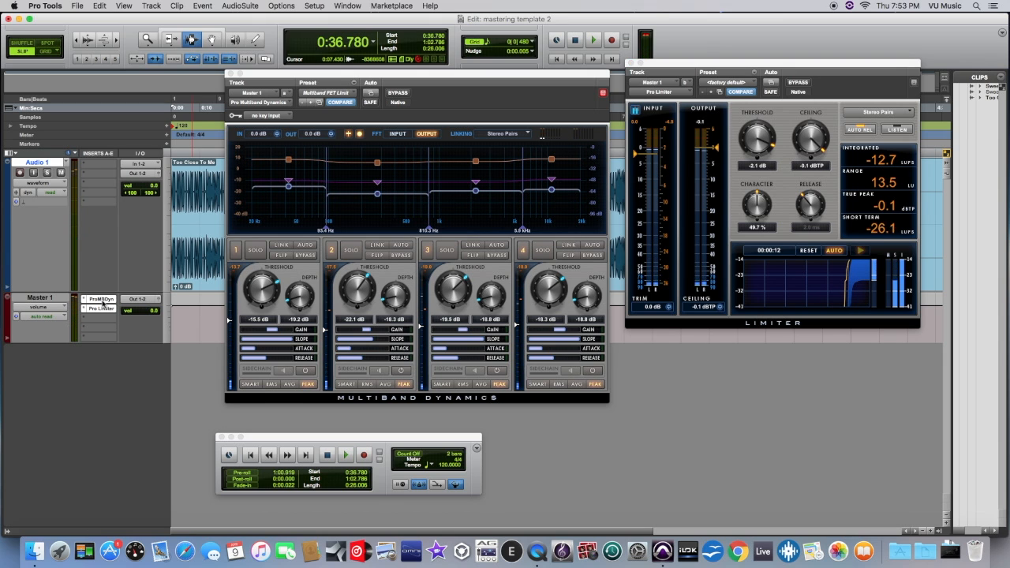
left_click(346, 456)
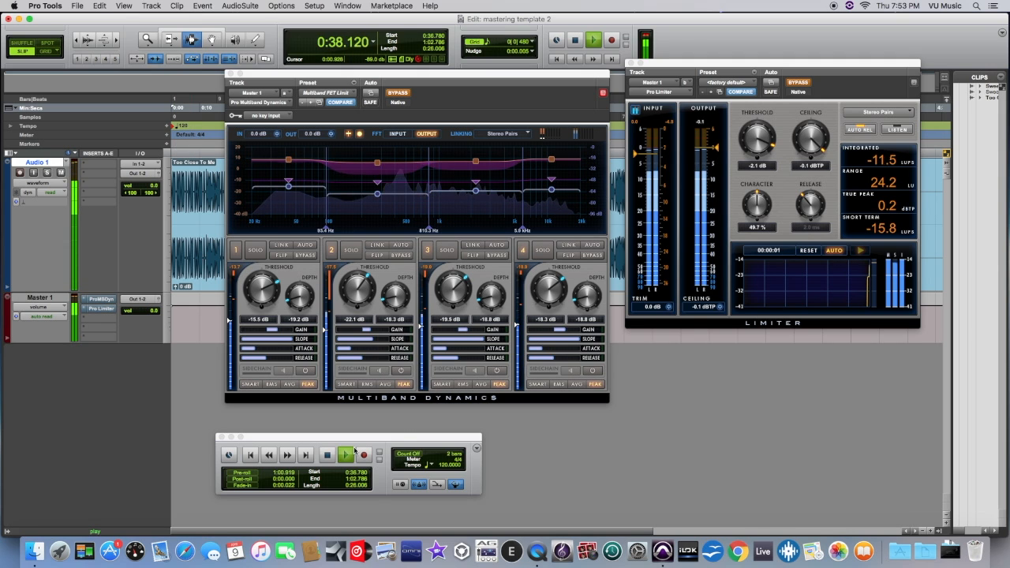
left_click(112, 303, "shift+super")
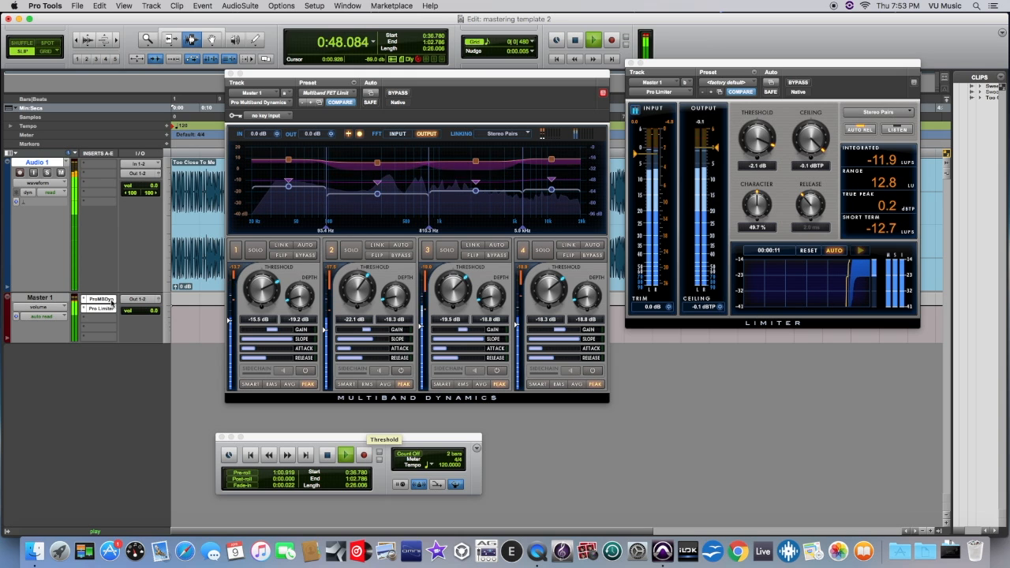
left_click(111, 303, "shift+super")
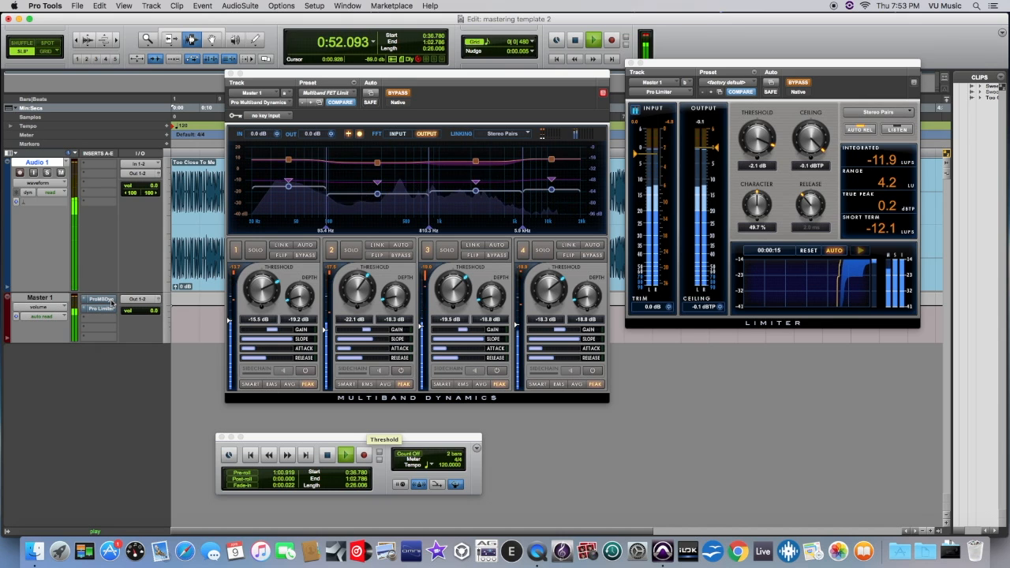
left_click(111, 303, "shift+super")
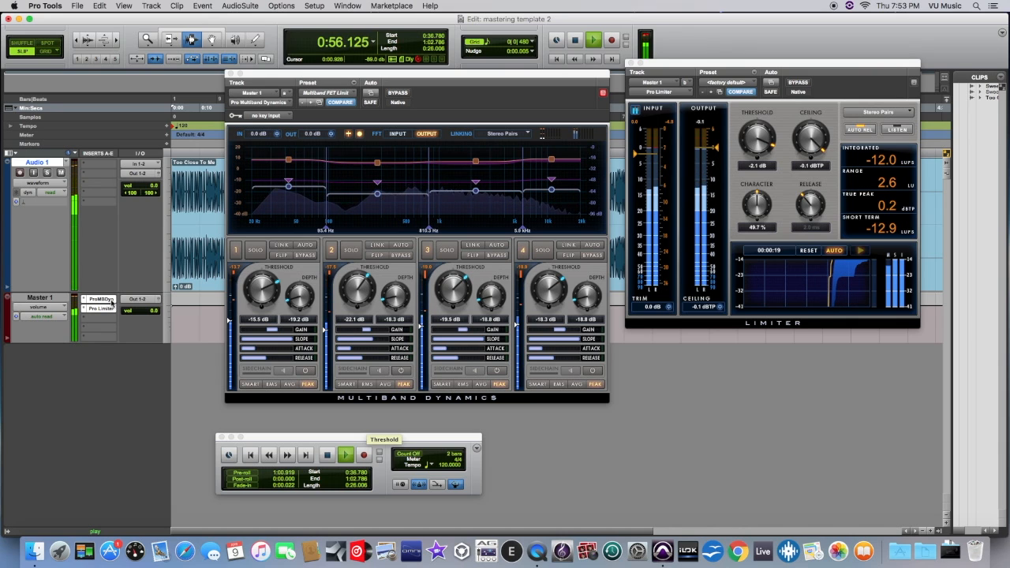
key("space")
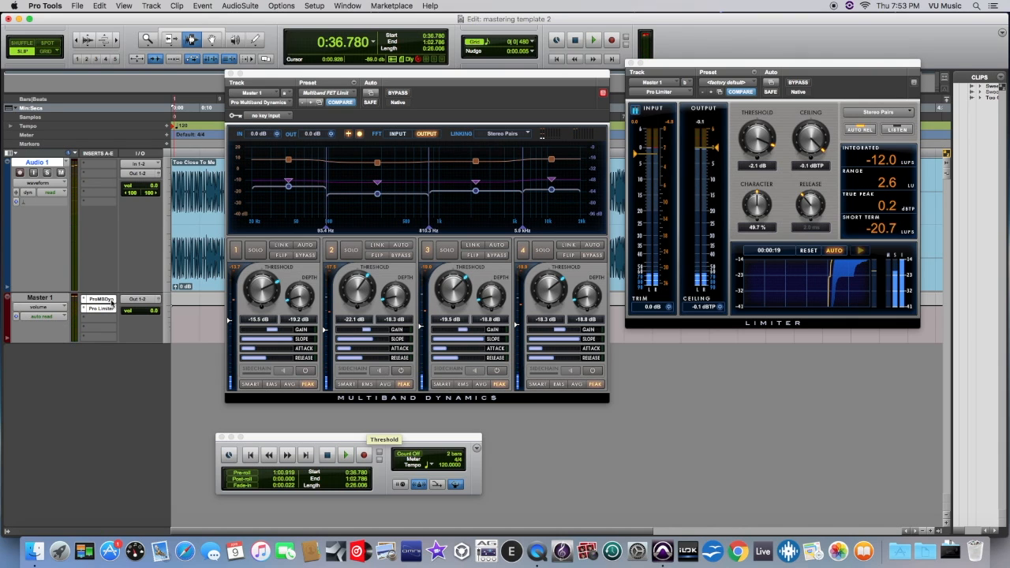